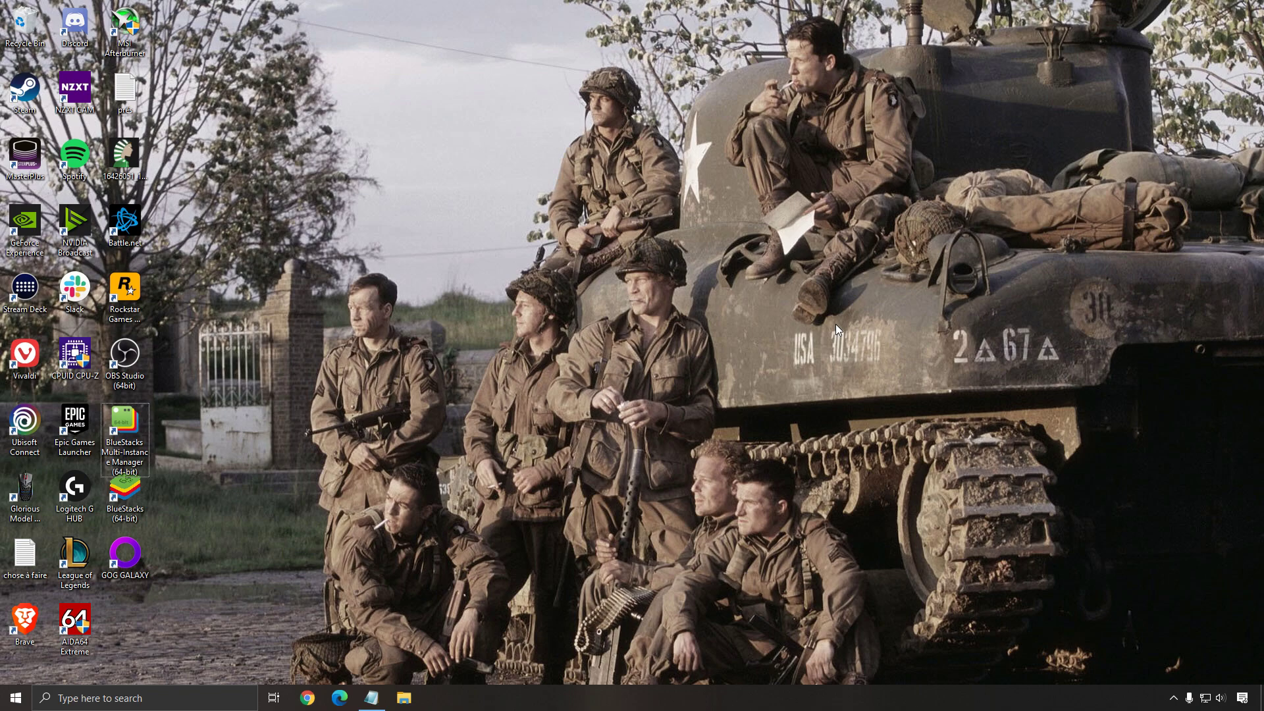
Run a Windows Update check, confirm the PC is up to date, and close Settings.
click(138, 703)
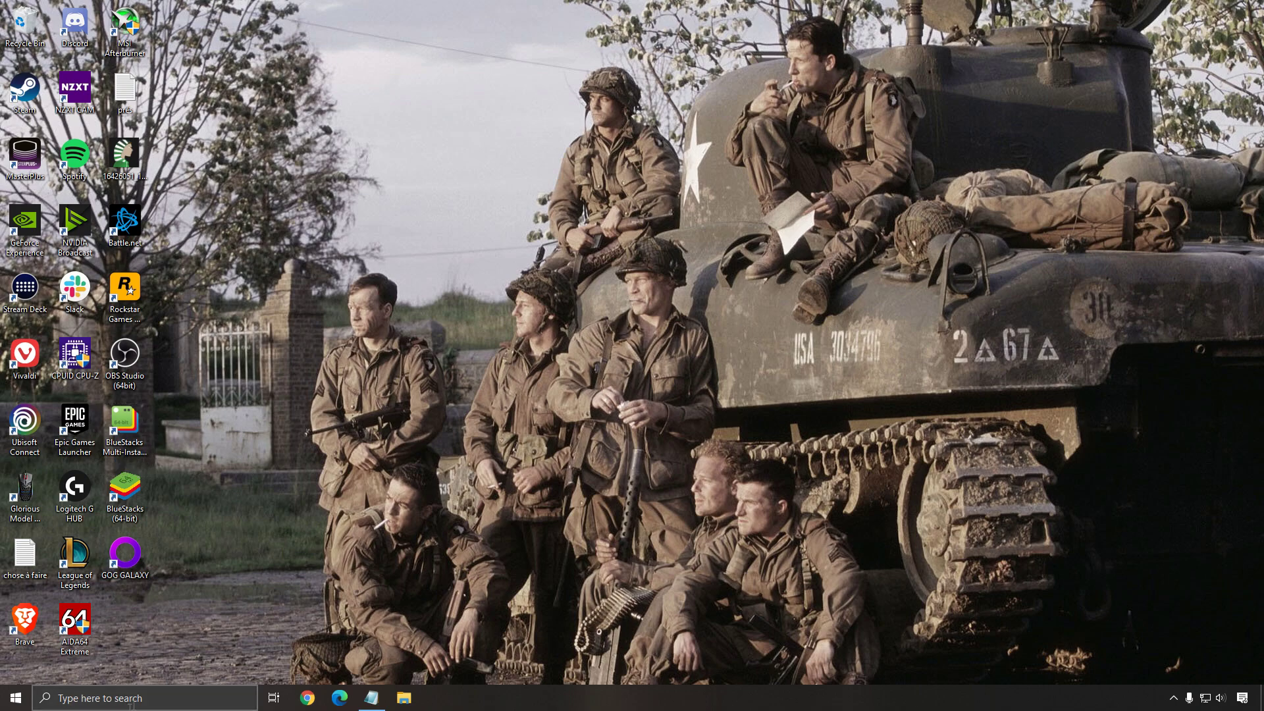
text(update)
key(Return)
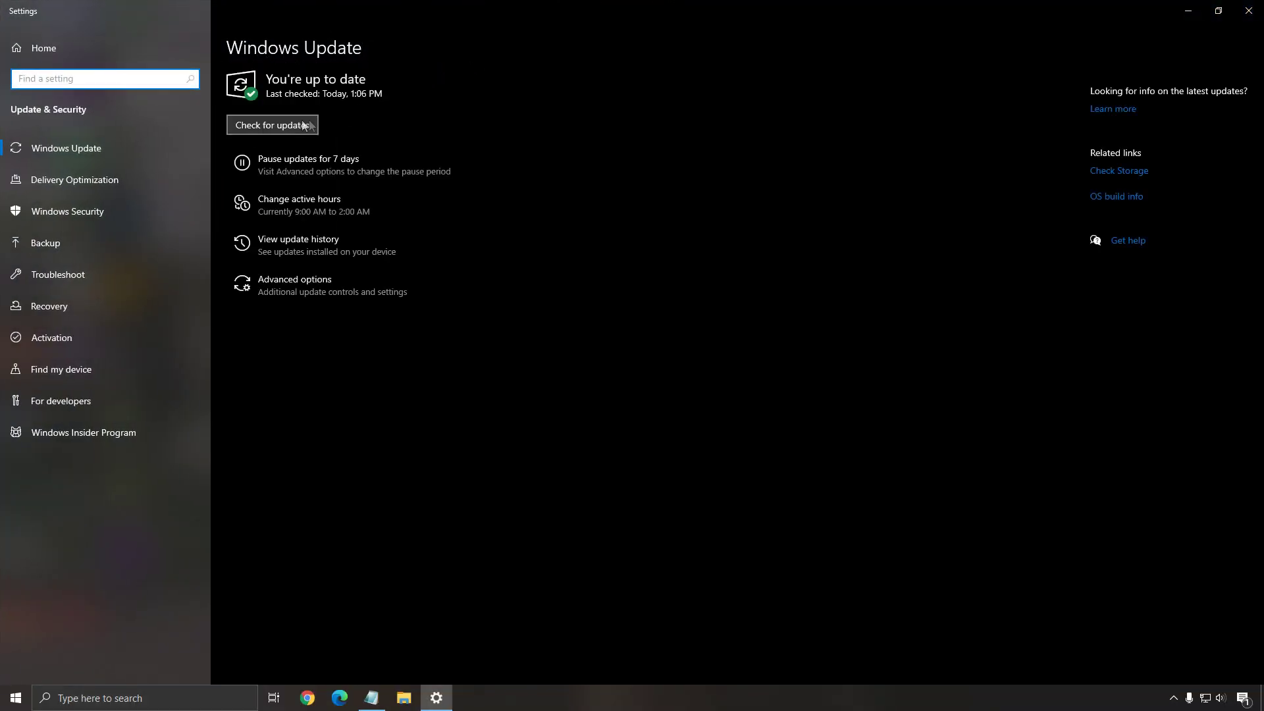
click(270, 125)
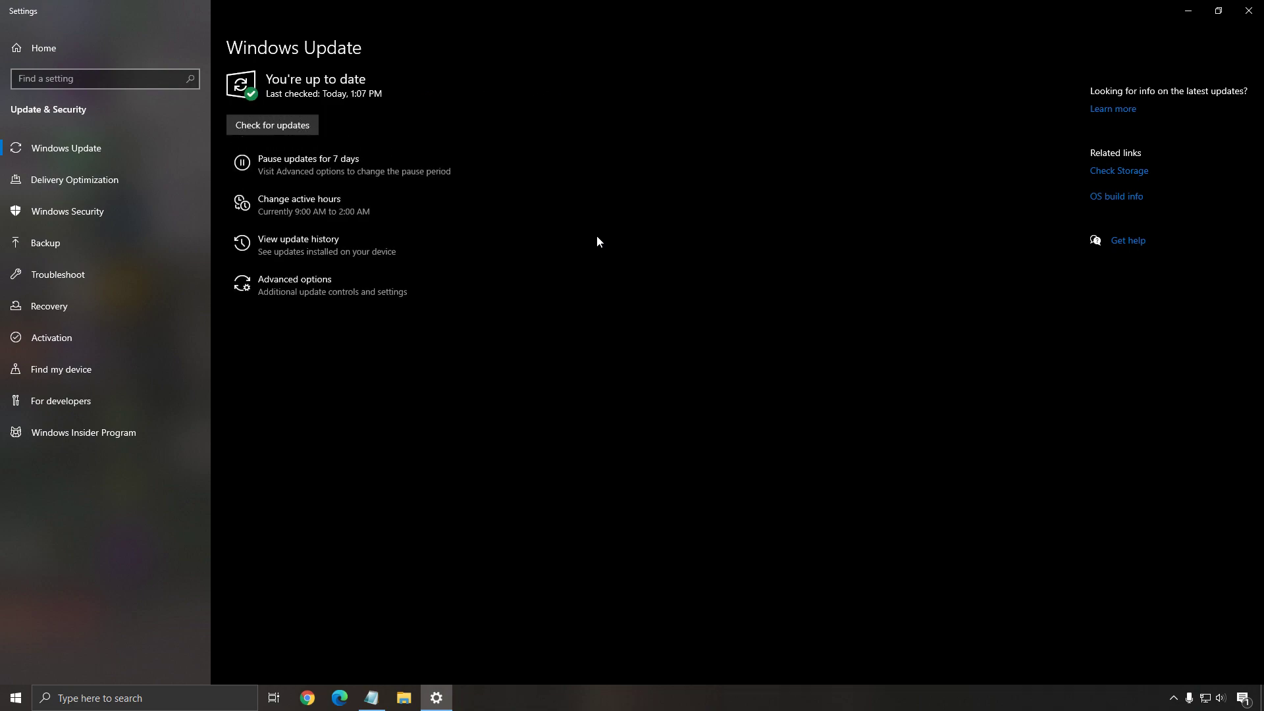
click(1248, 11)
Launch Firefox, search for 'x570 master', and open the Gigabyte X570 AORUS MASTER result.
key(super)
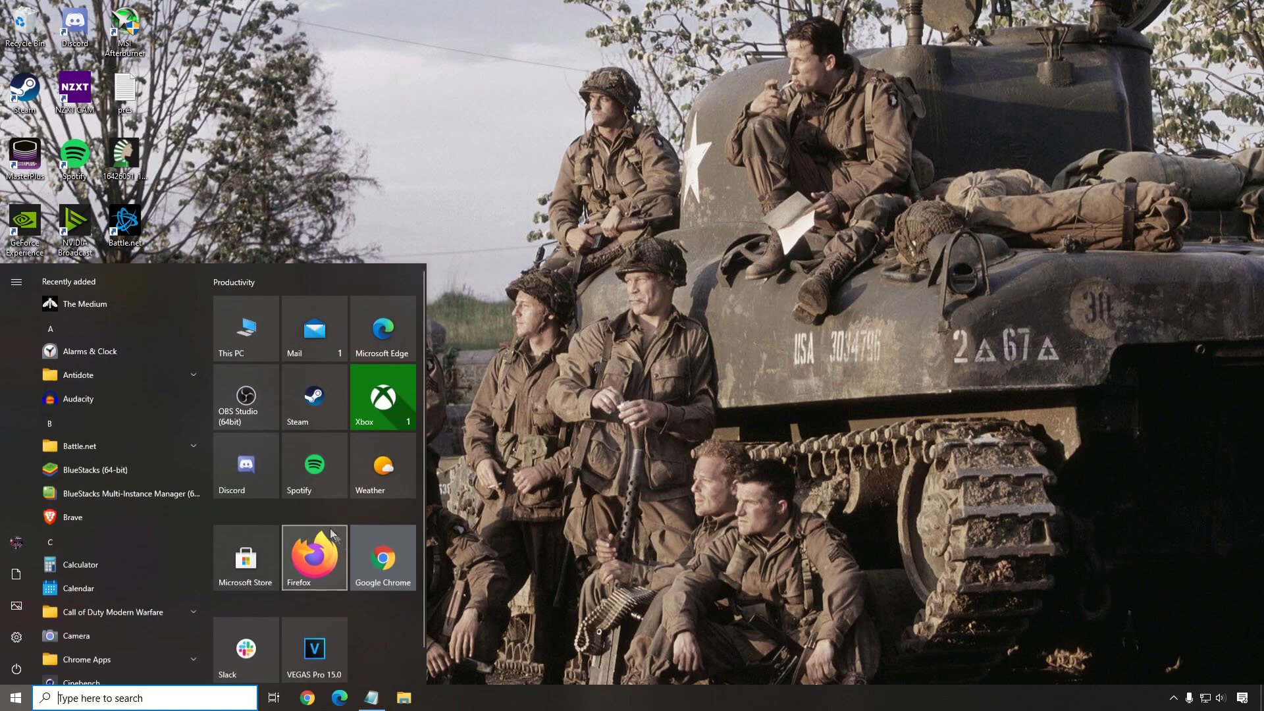
click(330, 528)
click(407, 45)
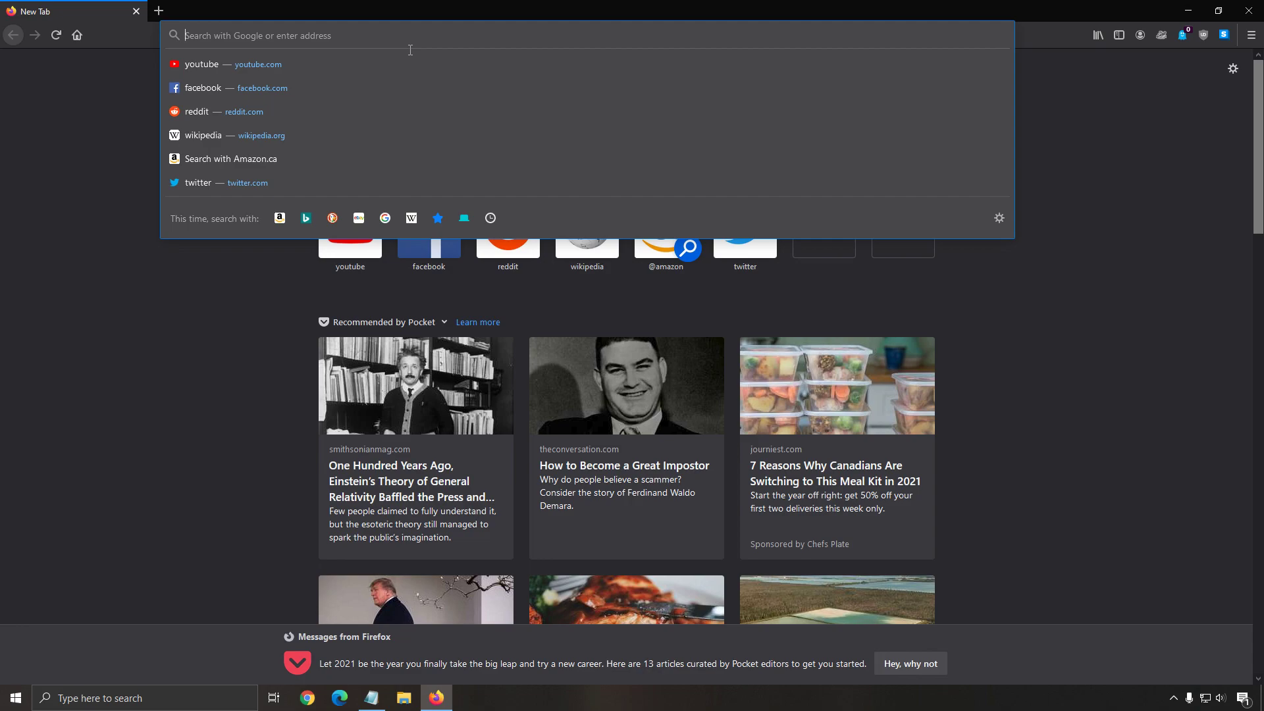
text(x57)
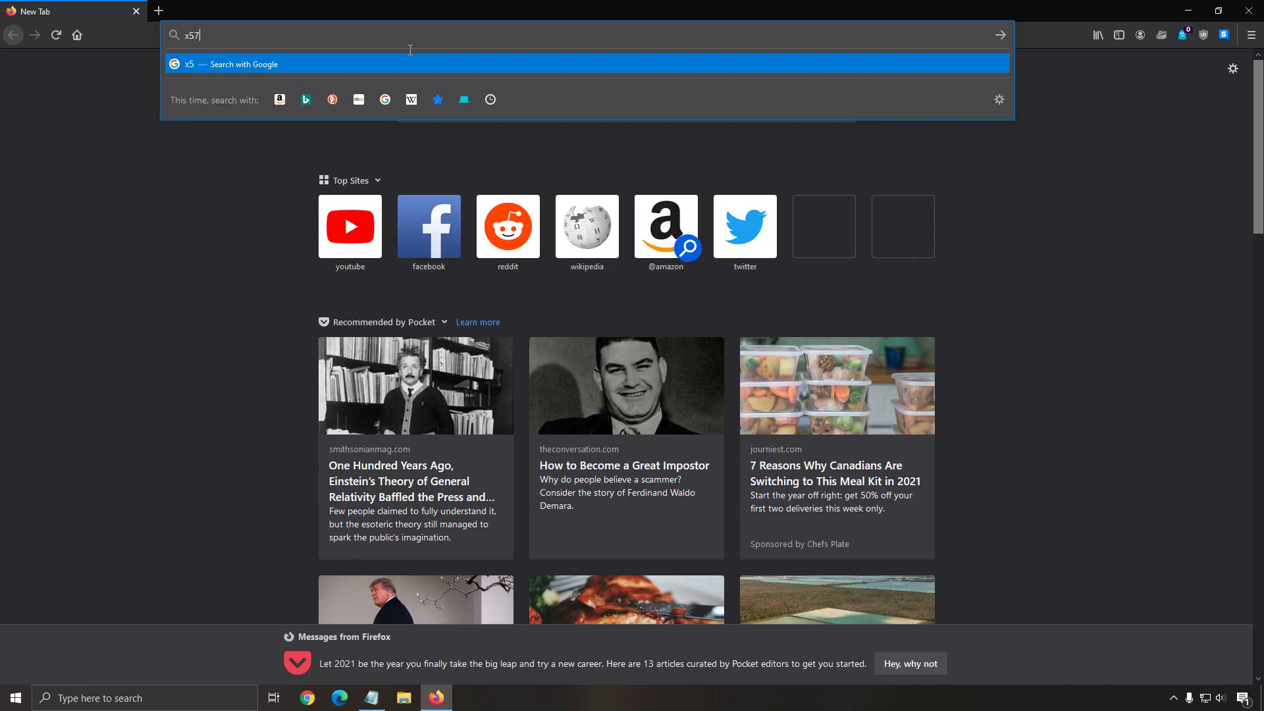
text(0 master)
key(Return)
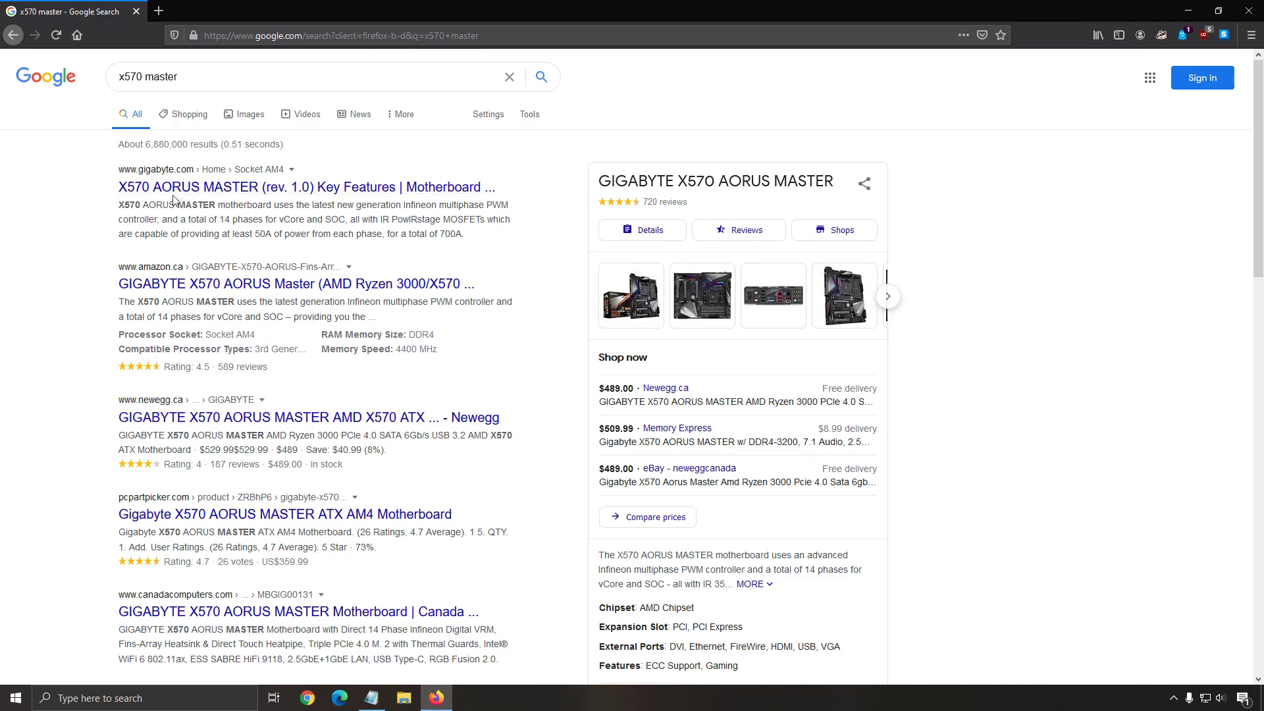
click(174, 190)
Open the X570 AORUS MASTER support downloads and browse to the Realtek HD Audio Driver entry.
click(875, 163)
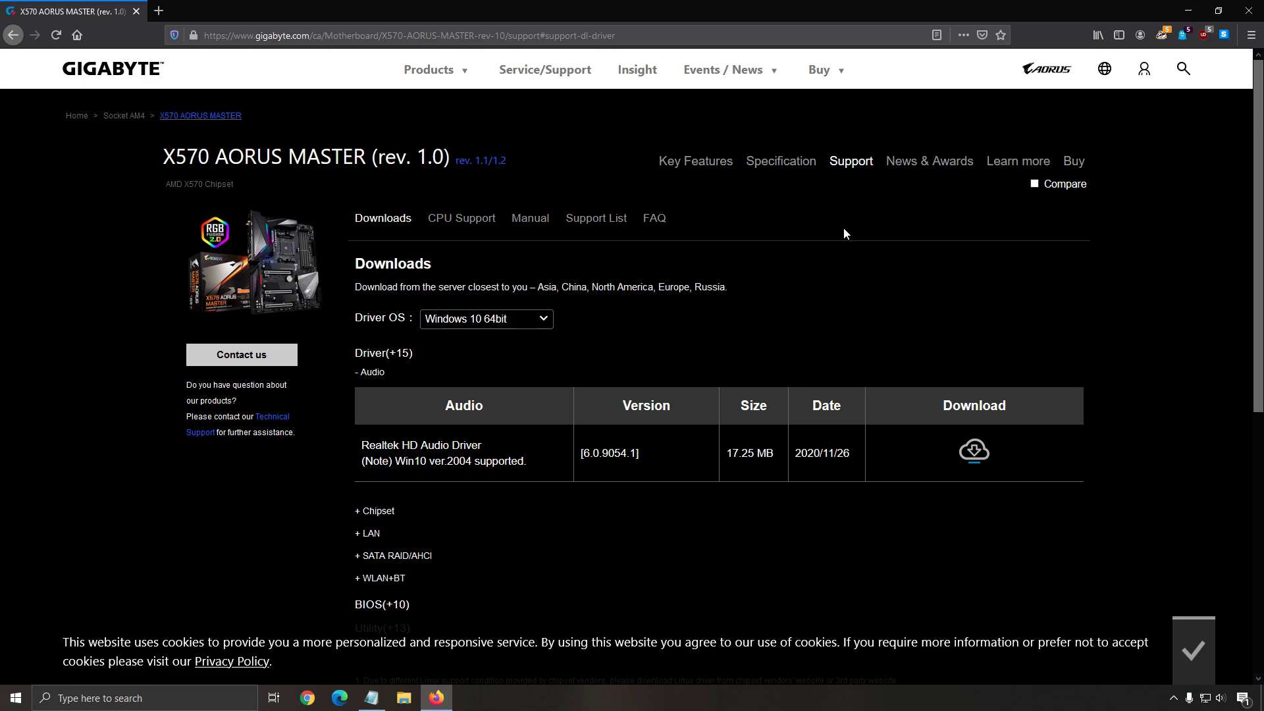
scroll(666, 270, down, 2)
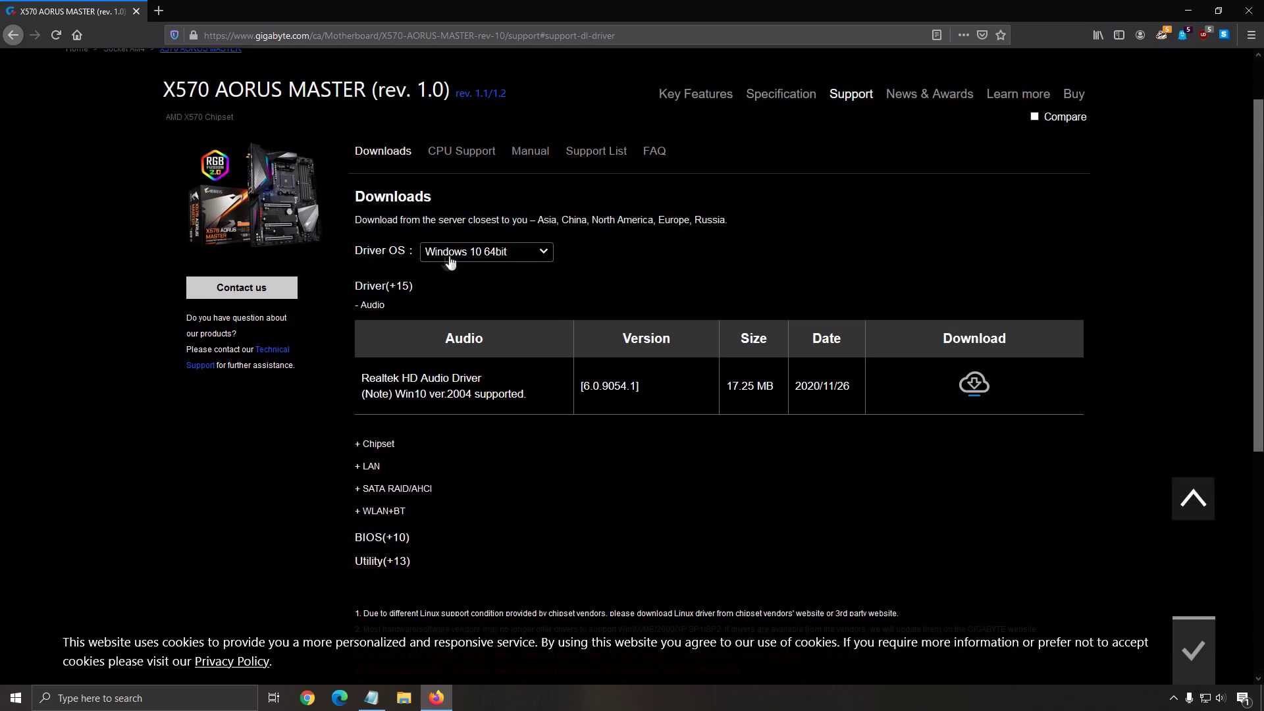
scroll(551, 256, down, 1)
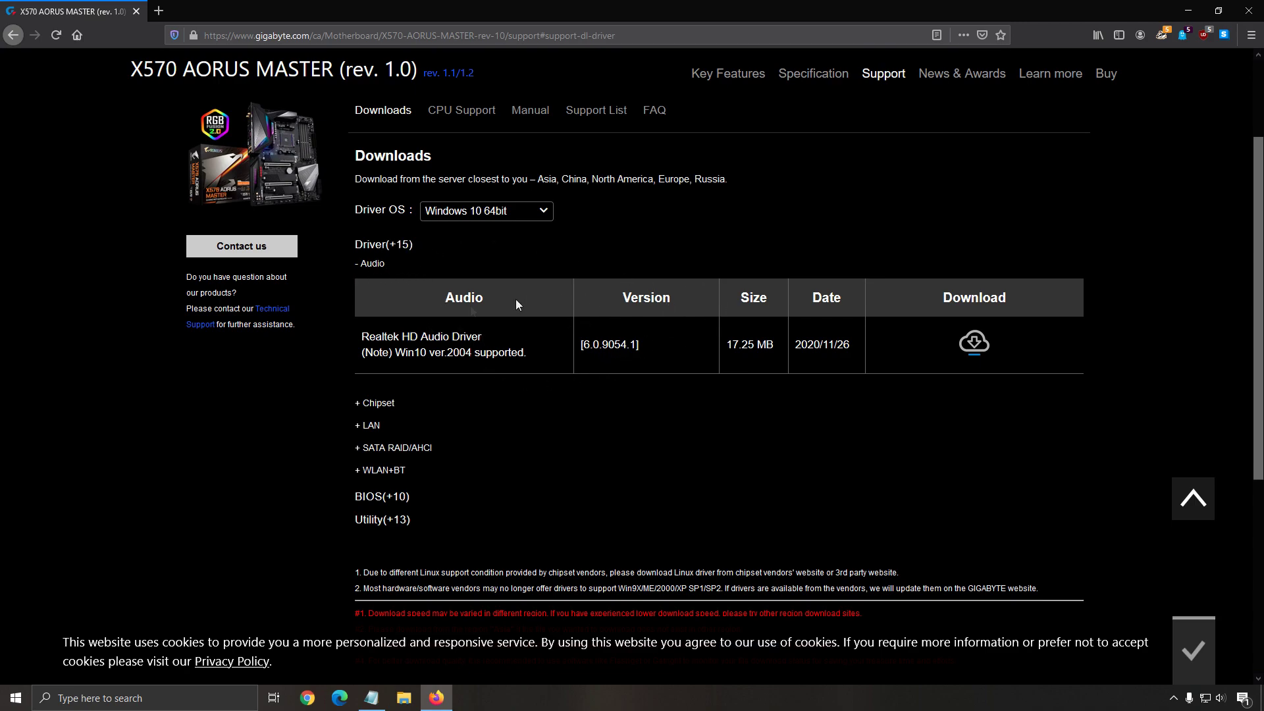
drag(361, 336, 527, 347)
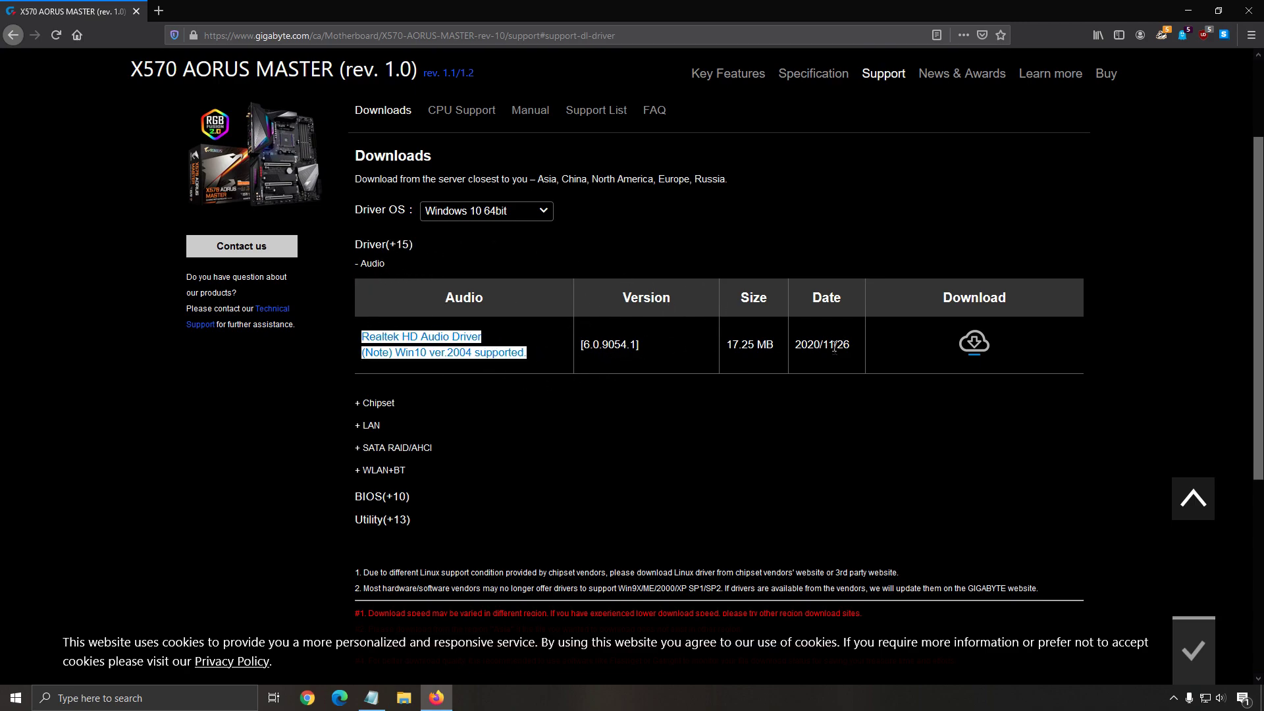
scroll(632, 474, down, 2)
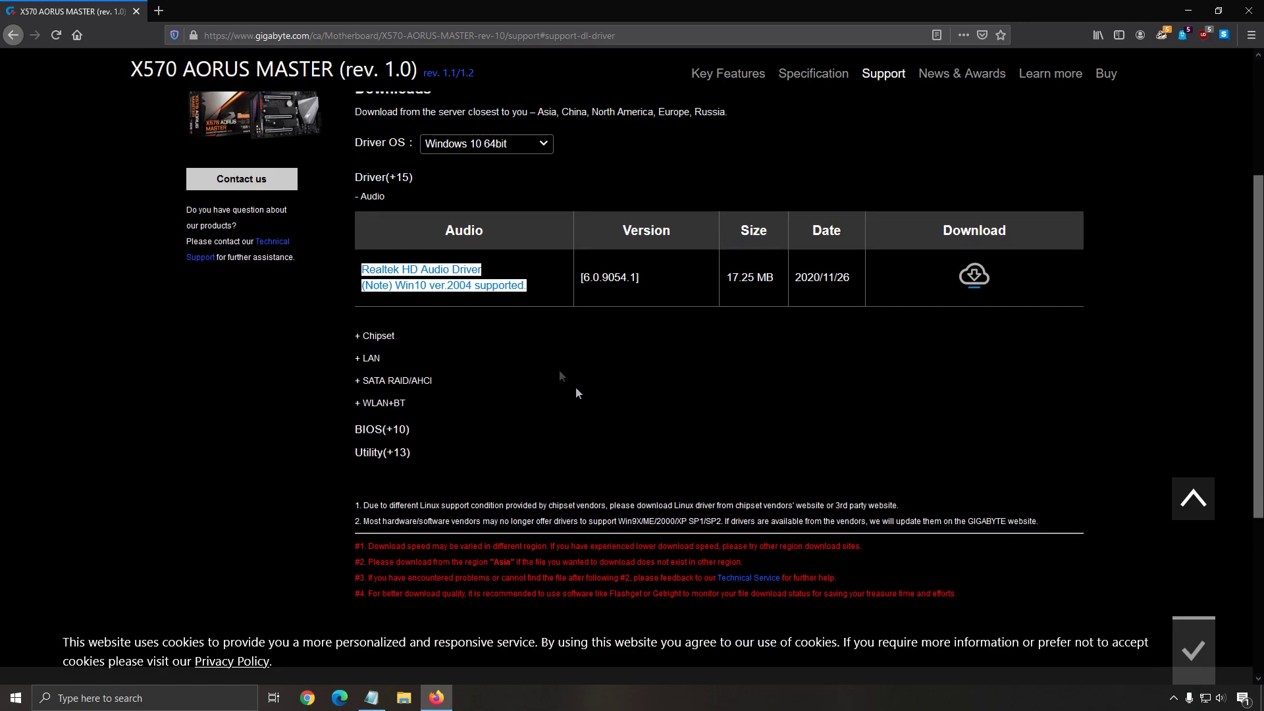
Expand the Chipset and LAN driver lists, showing Intel 23.5.2 and Realtek 10.32.1206.2018.
click(379, 337)
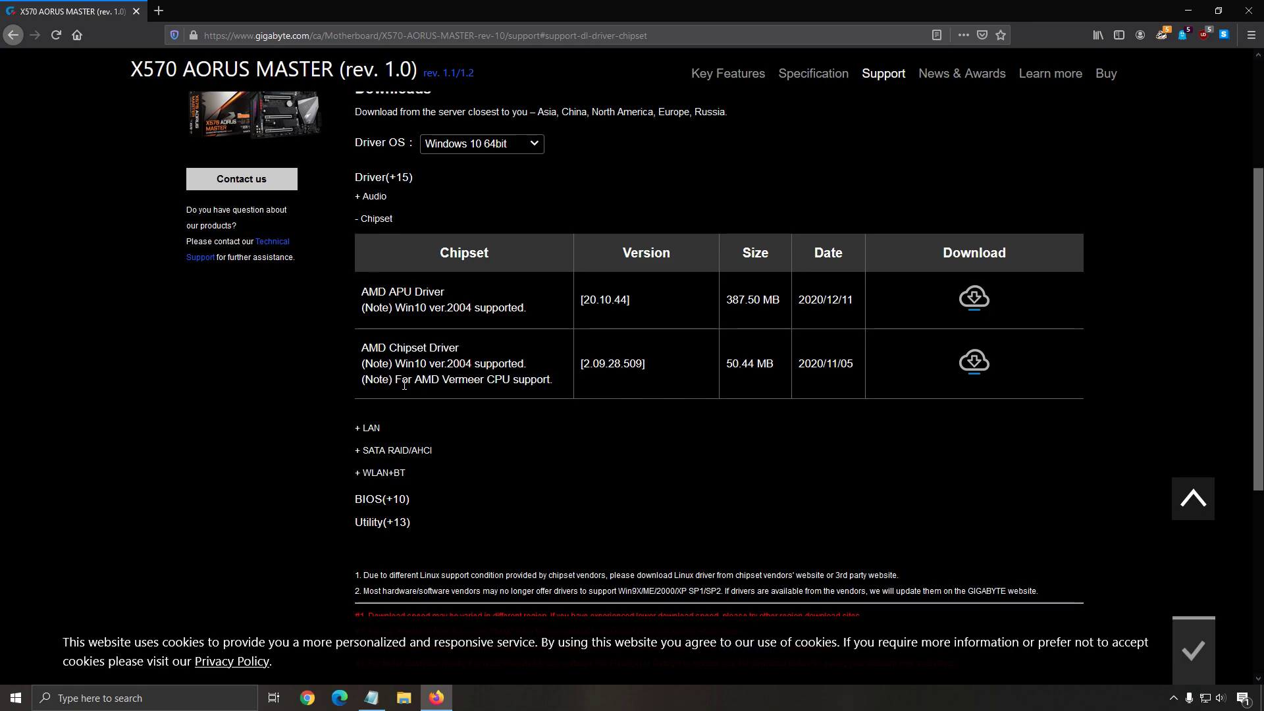
click(366, 428)
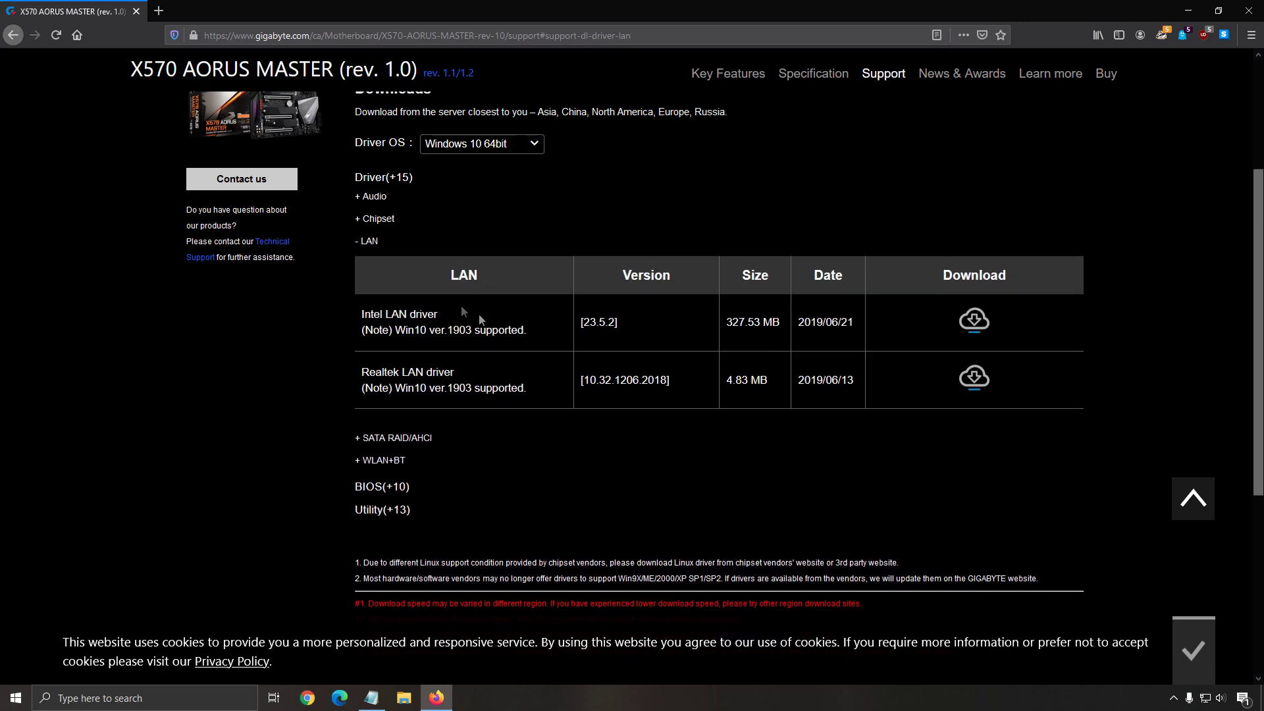
scroll(402, 342, down, 2)
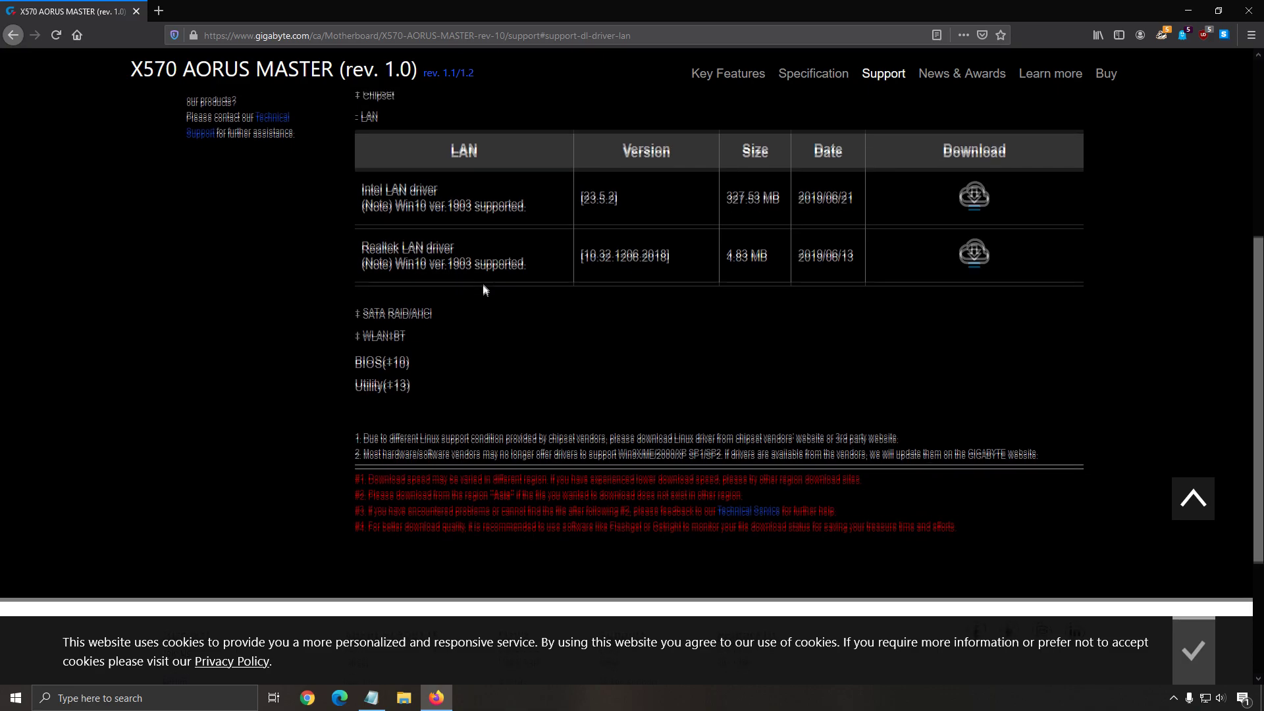
scroll(482, 285, up, 1)
scroll(490, 329, up, 1)
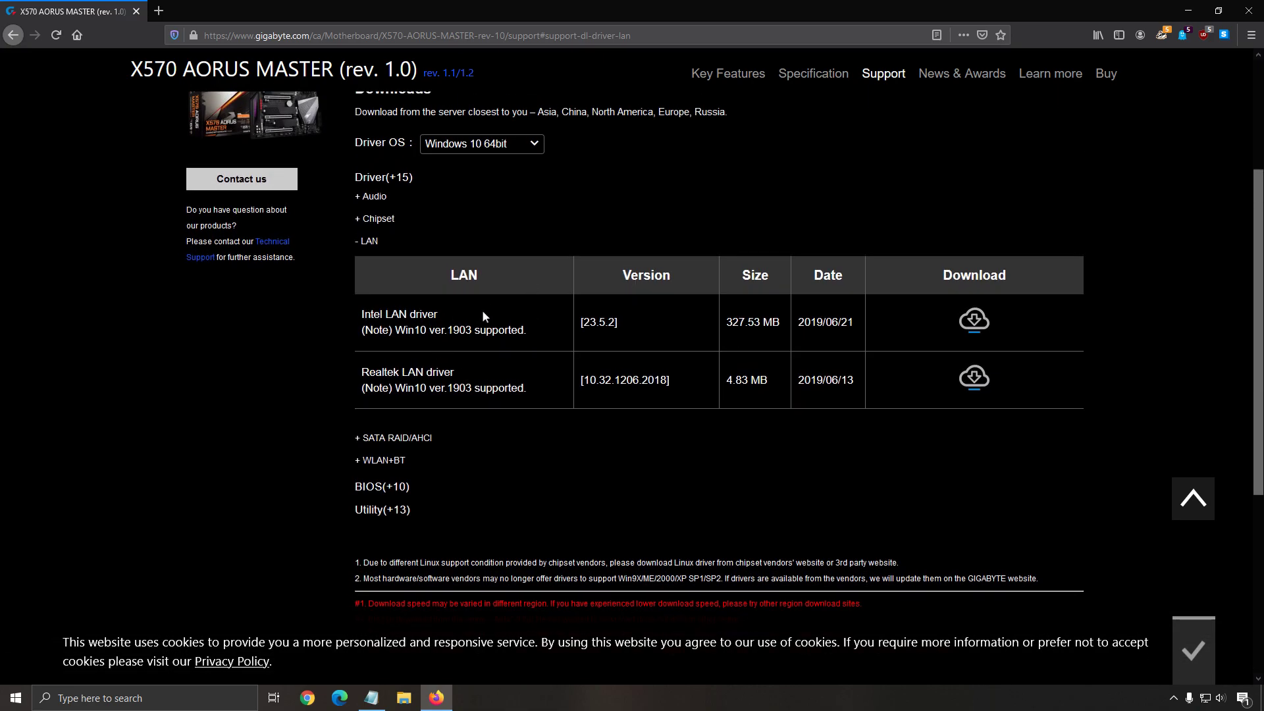
scroll(487, 394, down, 1)
Expand the BIOS table and review versions from F31q (2020/12/18) down to F4.
click(414, 418)
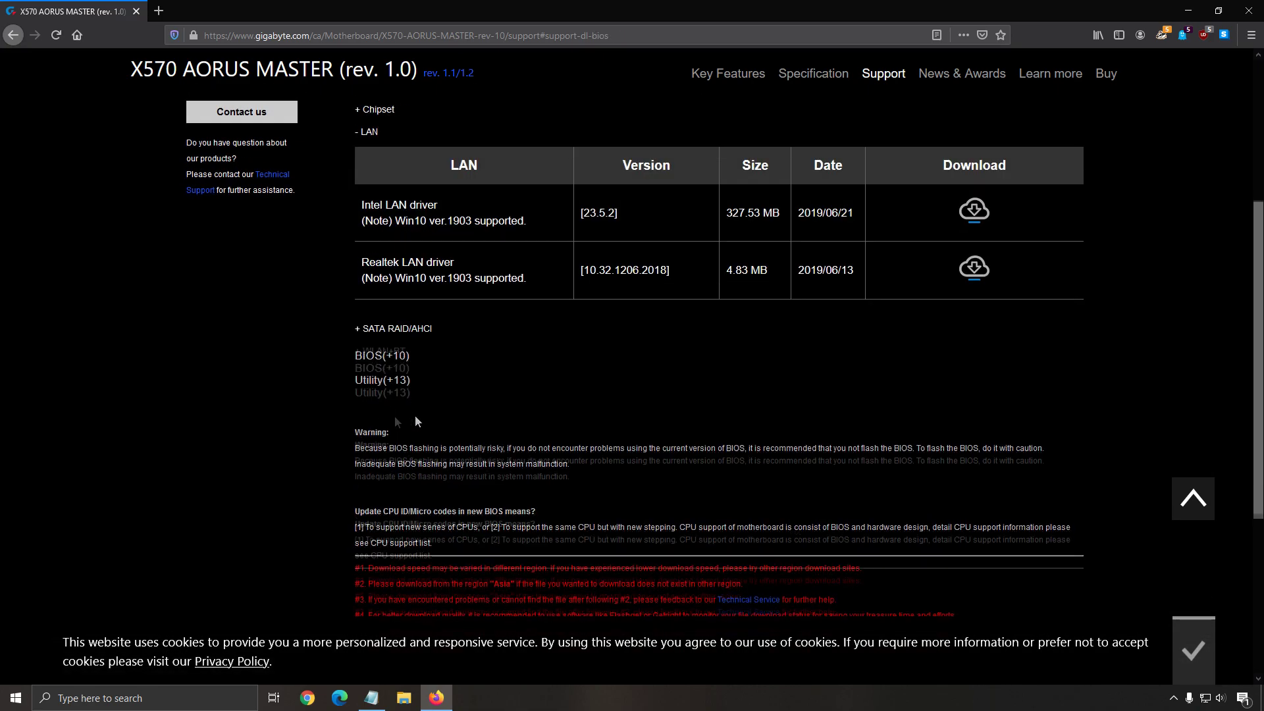
scroll(547, 367, down, 1)
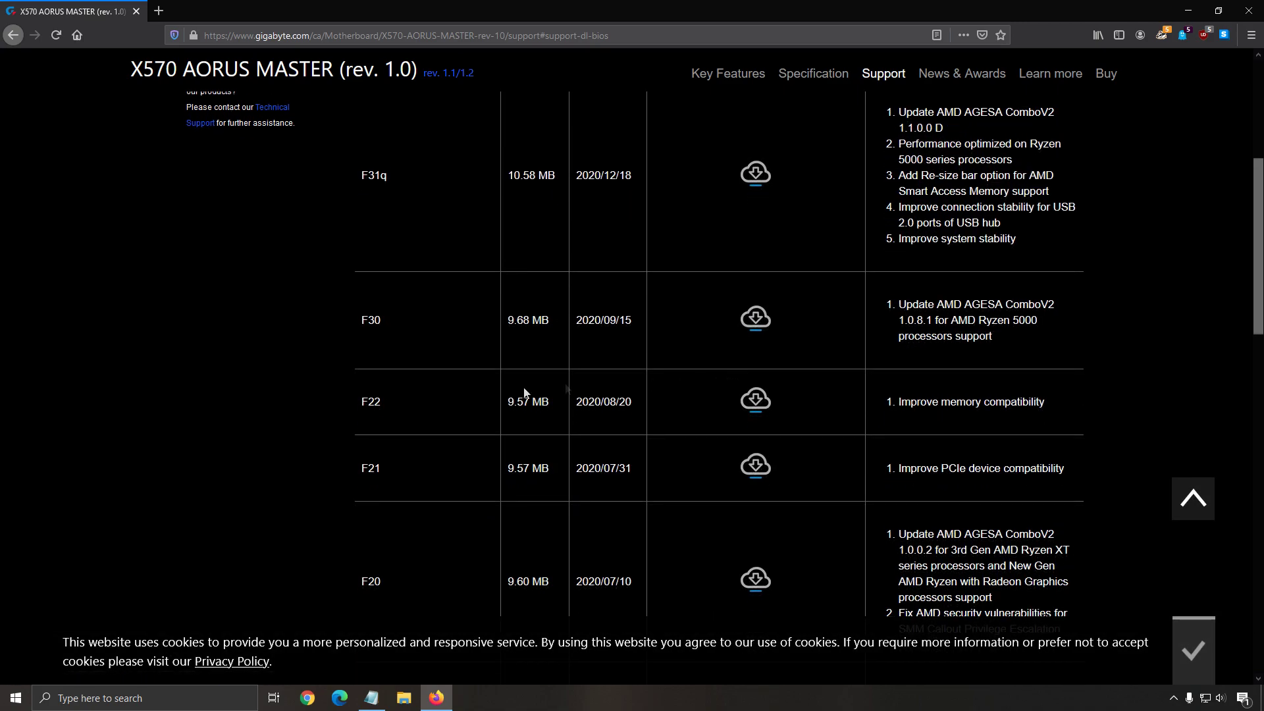
scroll(668, 391, up, 1)
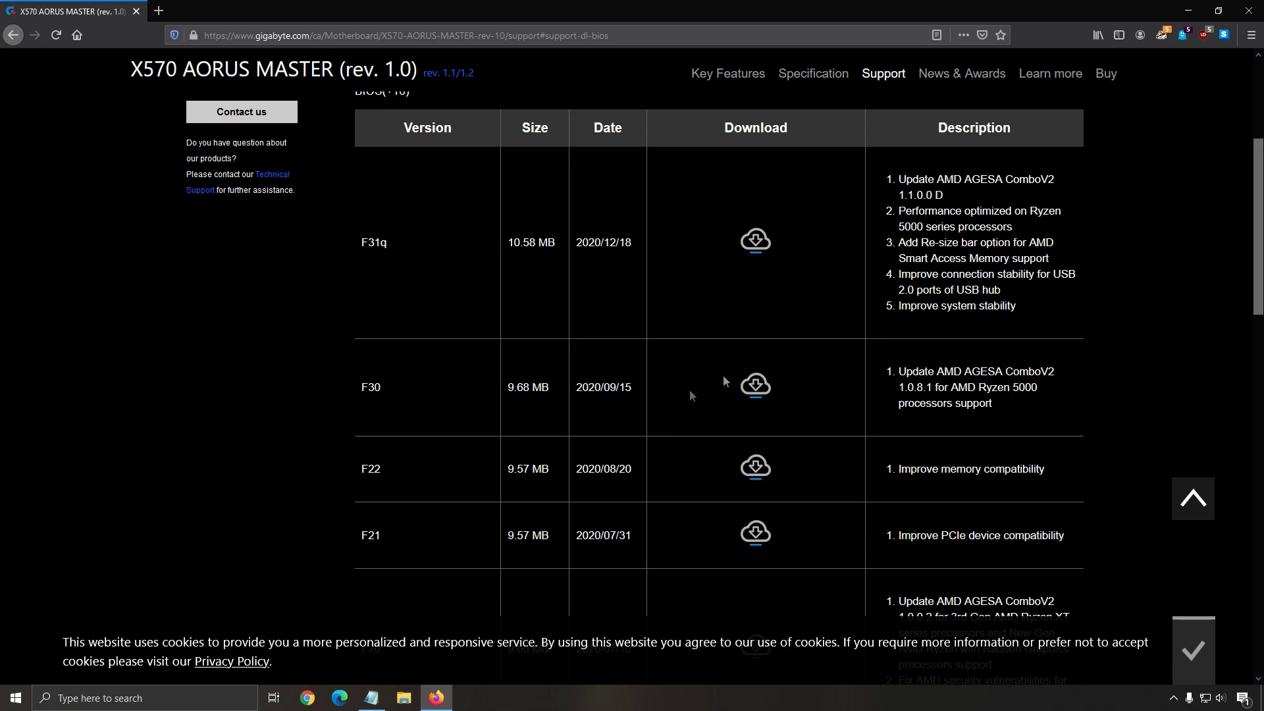
scroll(689, 390, up, 2)
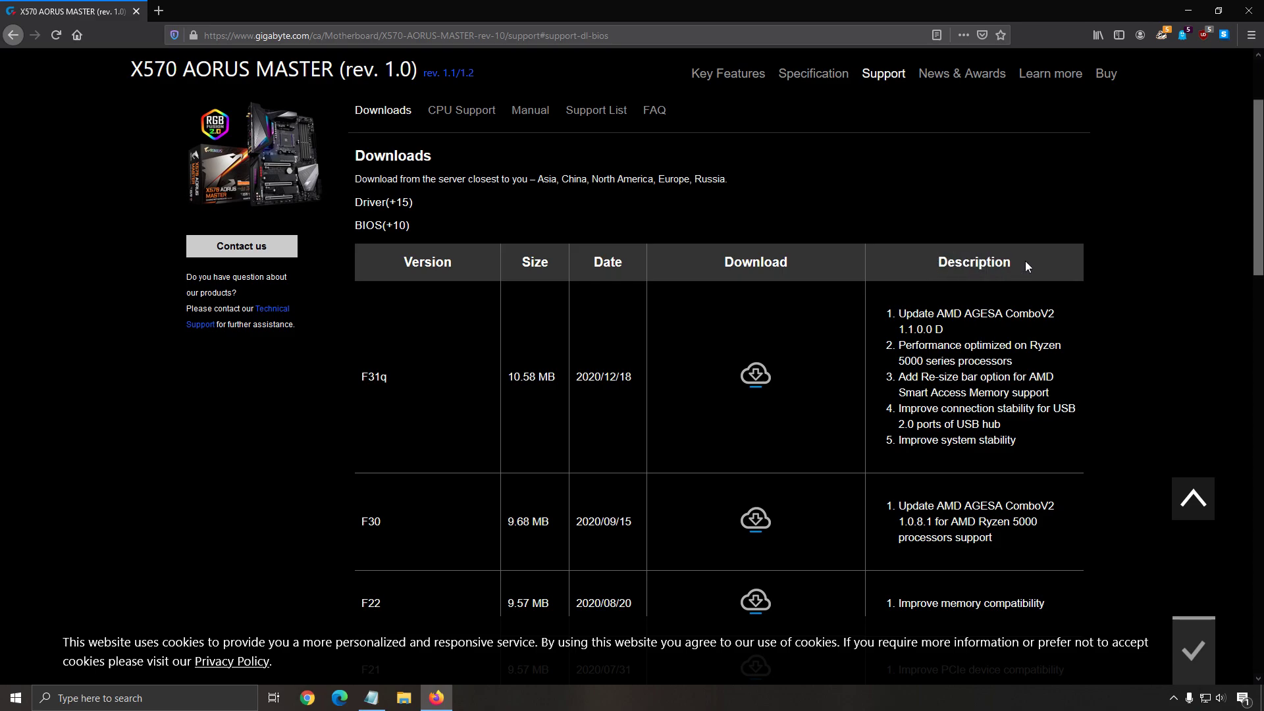
scroll(977, 298, down, 15)
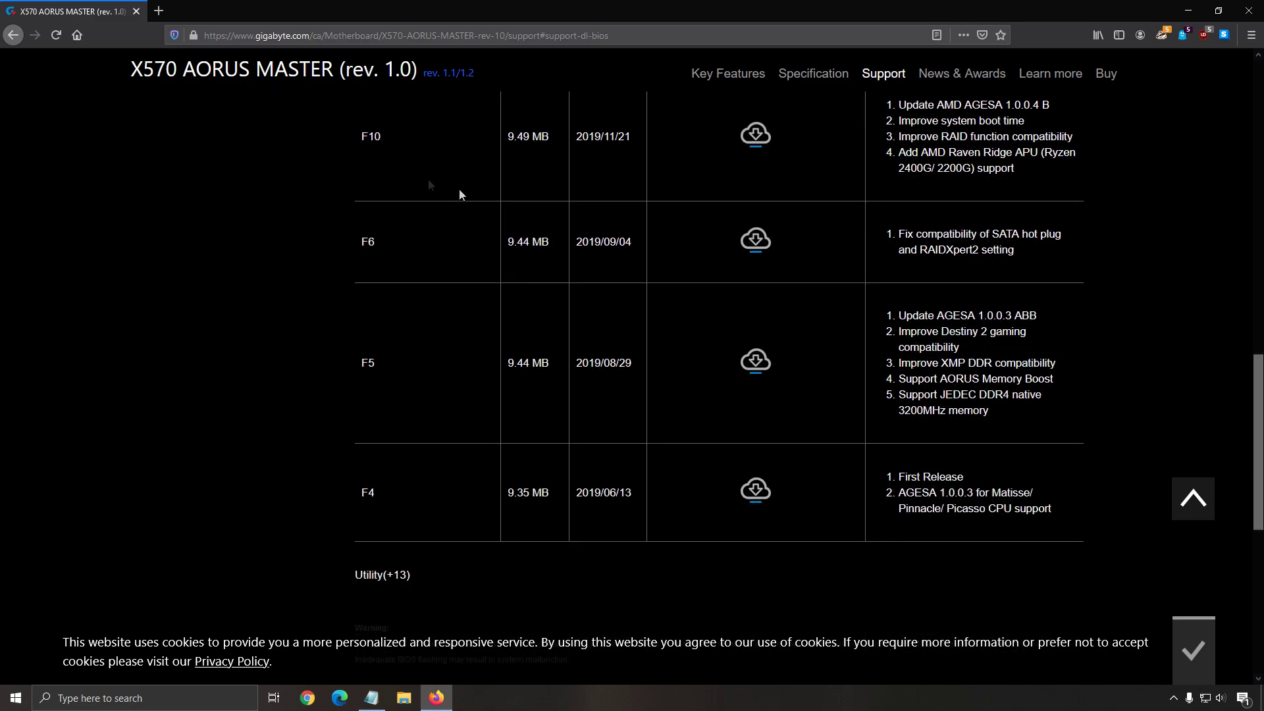
scroll(952, 251, up, 2)
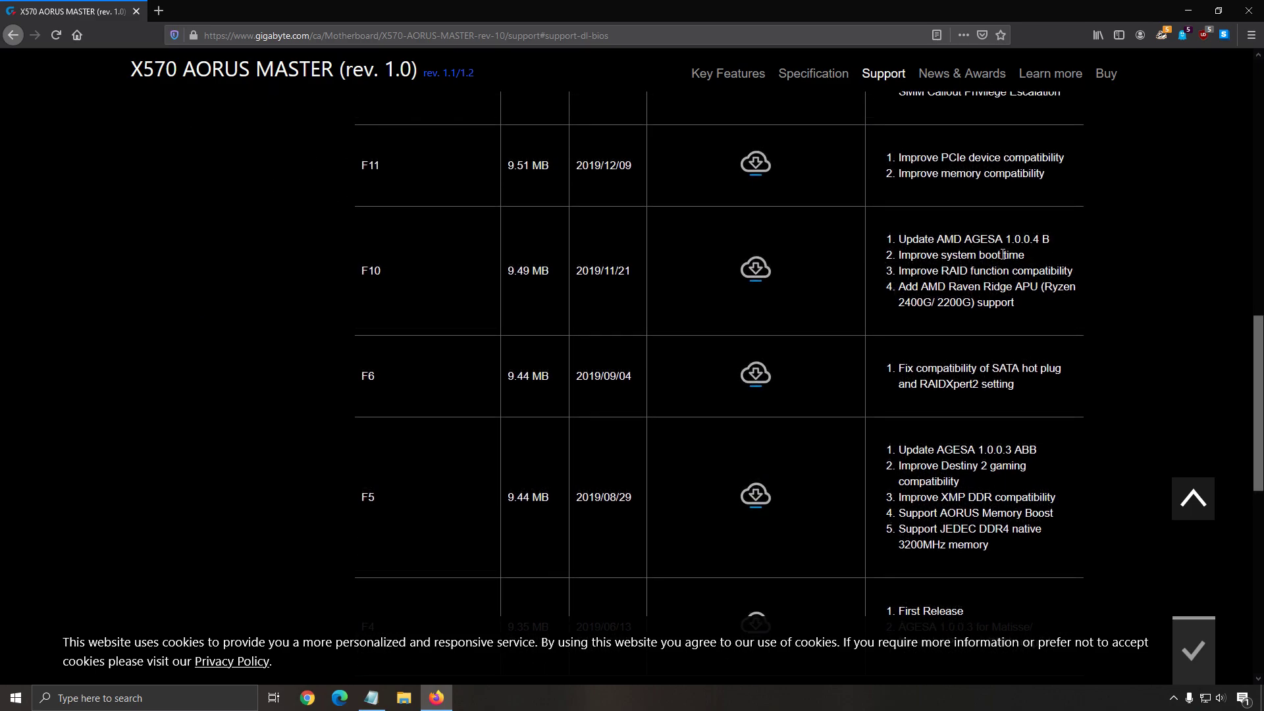
scroll(958, 285, up, 2)
scroll(1013, 304, up, 7)
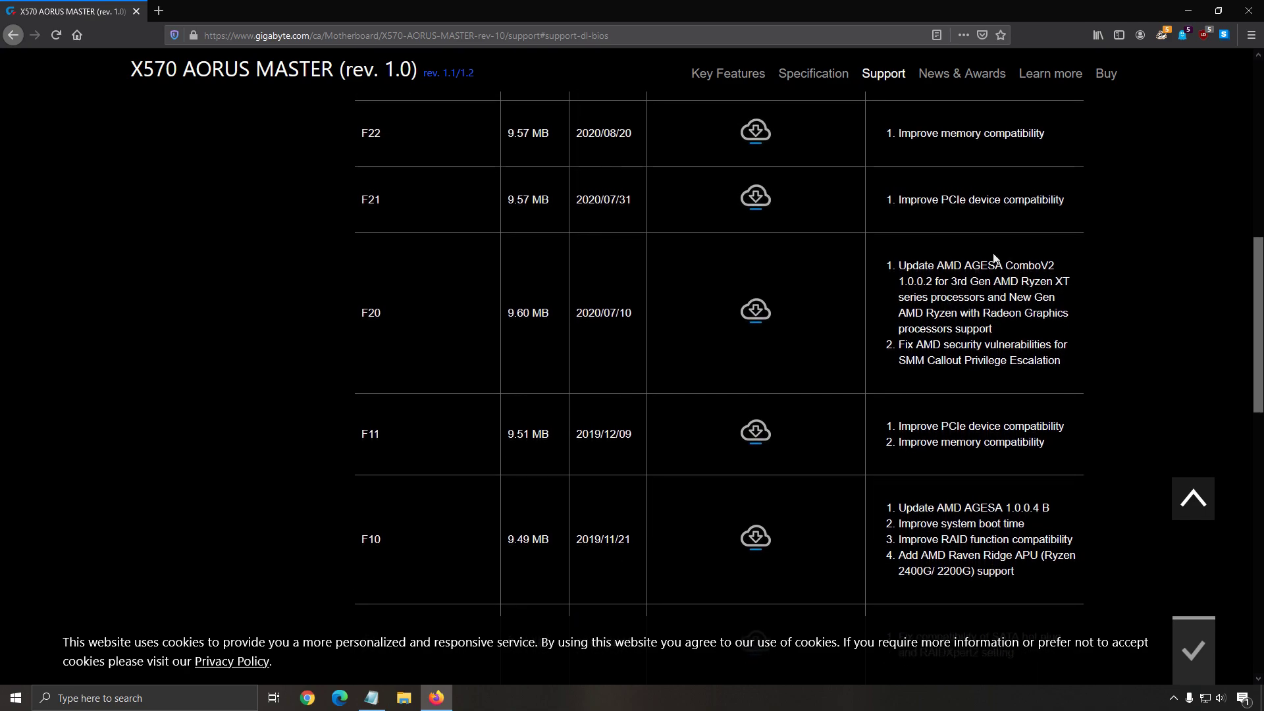
scroll(874, 235, up, 3)
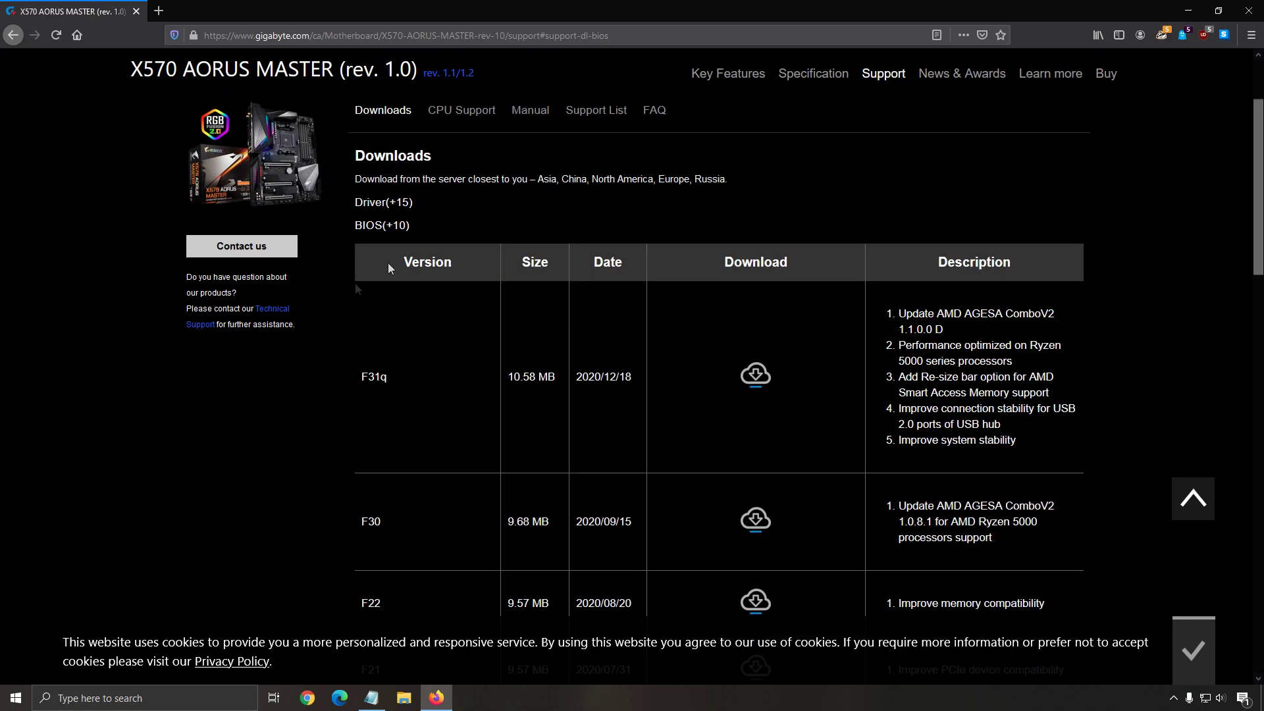
Close Firefox, then in GeForce Experience confirm Game Ready Driver 460.89 is latest and close it.
click(1249, 11)
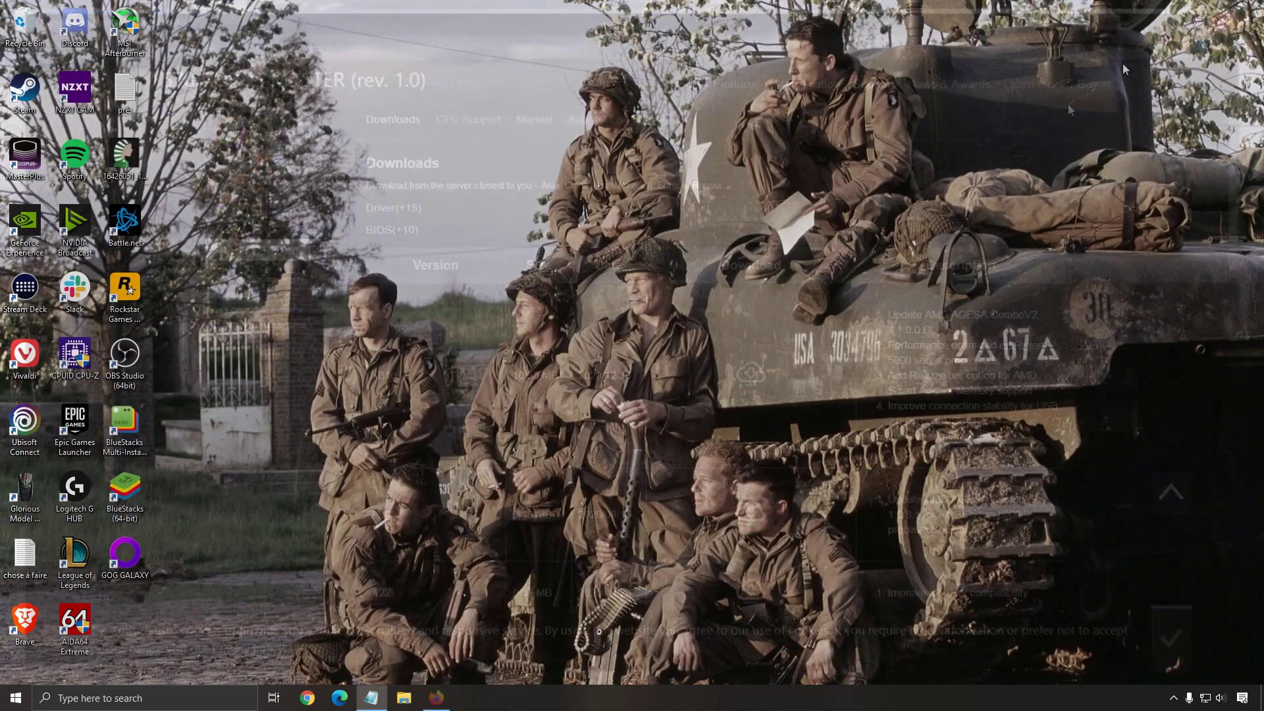
click(1173, 697)
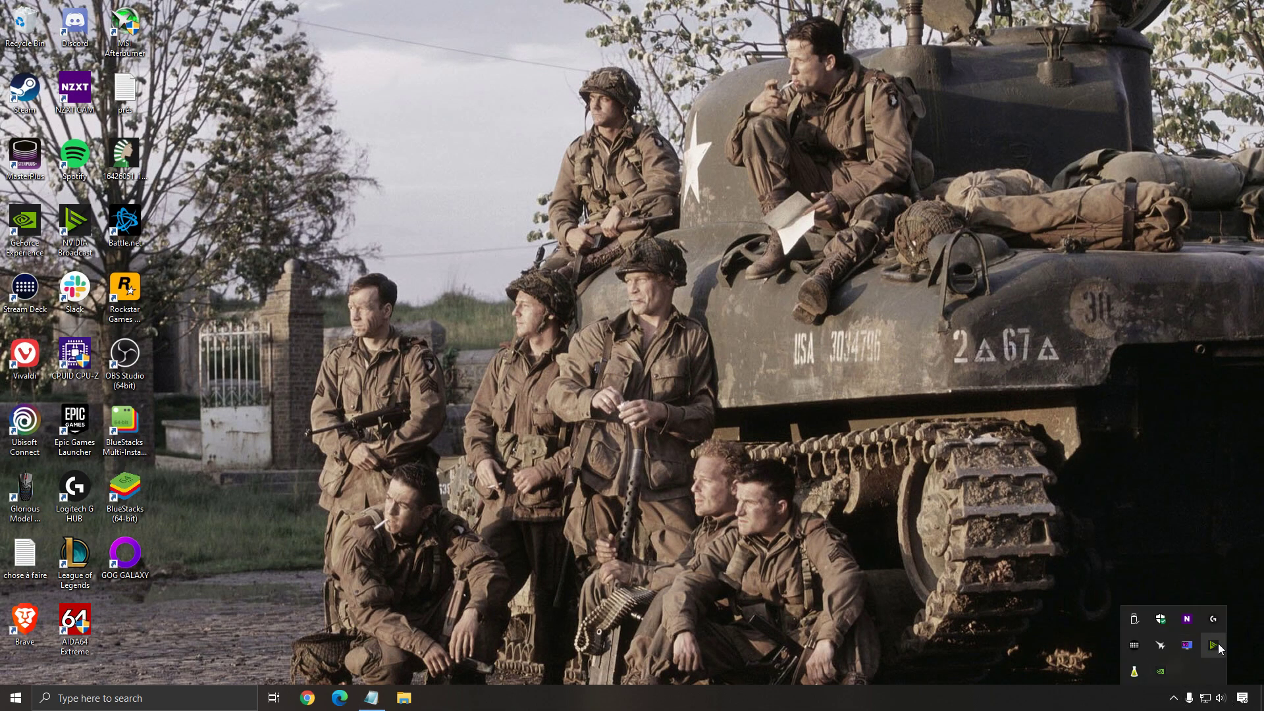
right_click(1160, 672)
click(1178, 649)
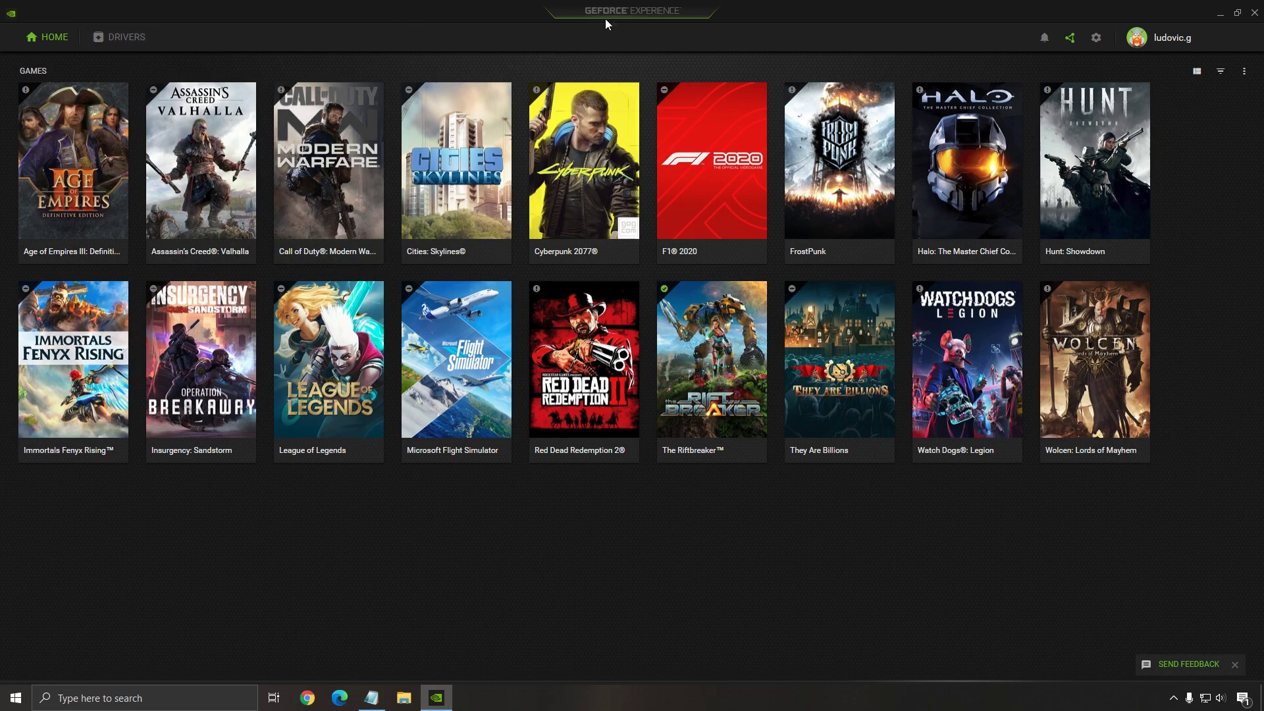
click(131, 40)
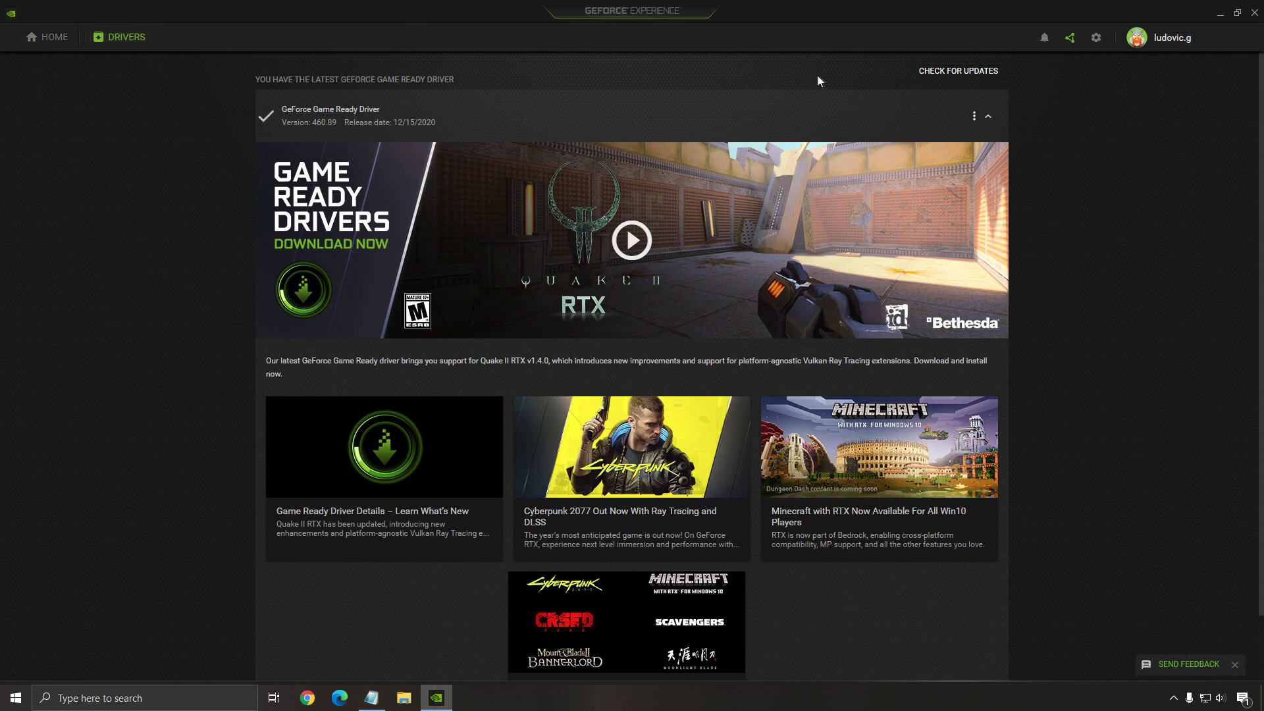
click(958, 71)
click(1254, 12)
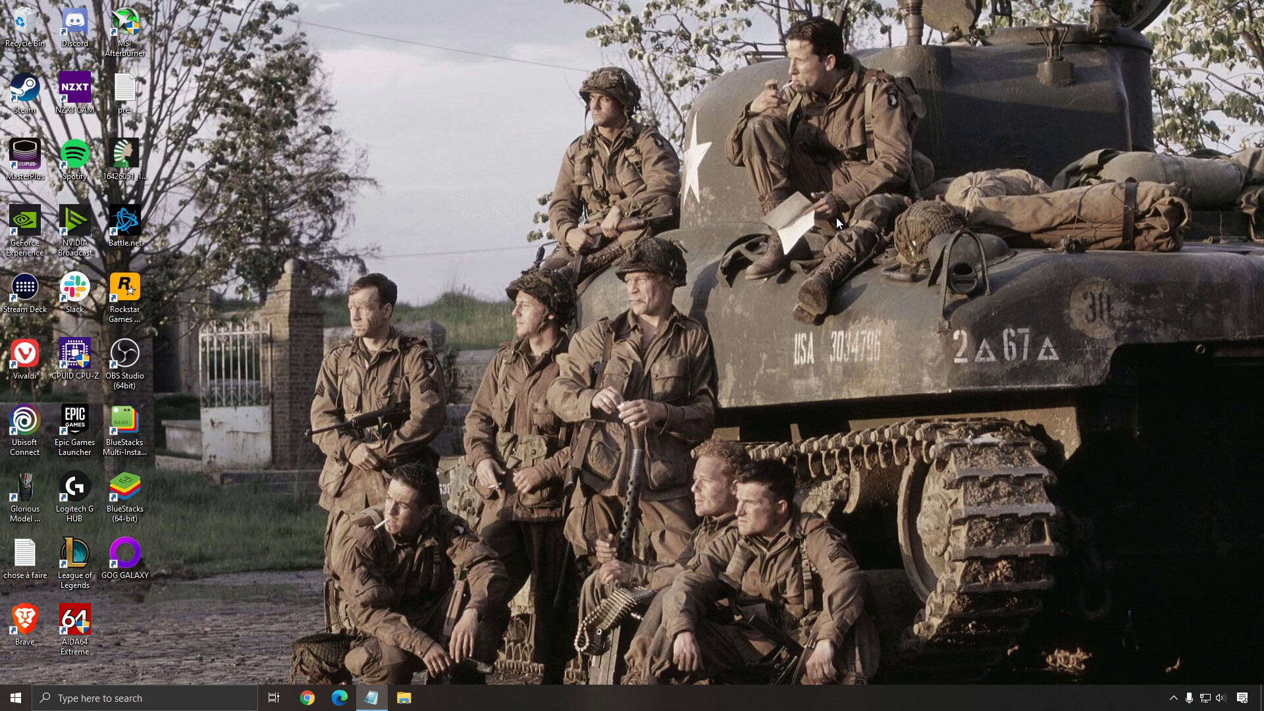
Search Windows for 'energy' so Power & sleep settings appears as the best match.
click(1172, 696)
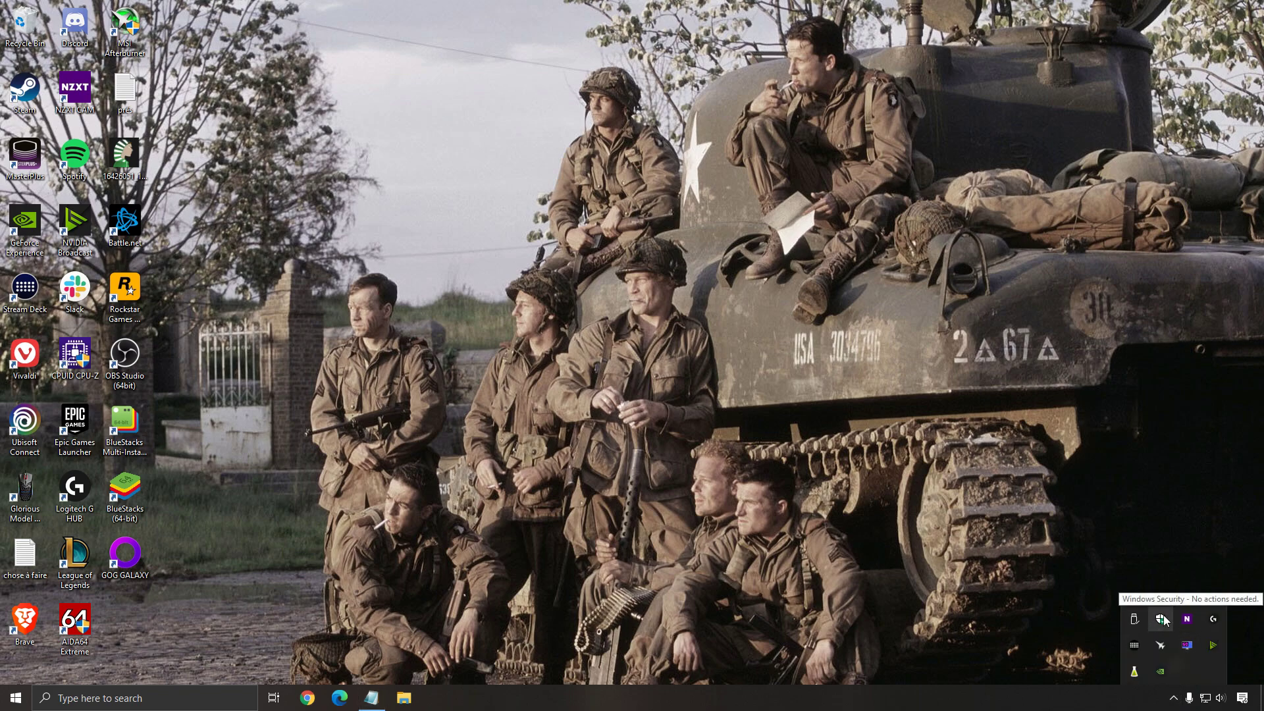
click(970, 508)
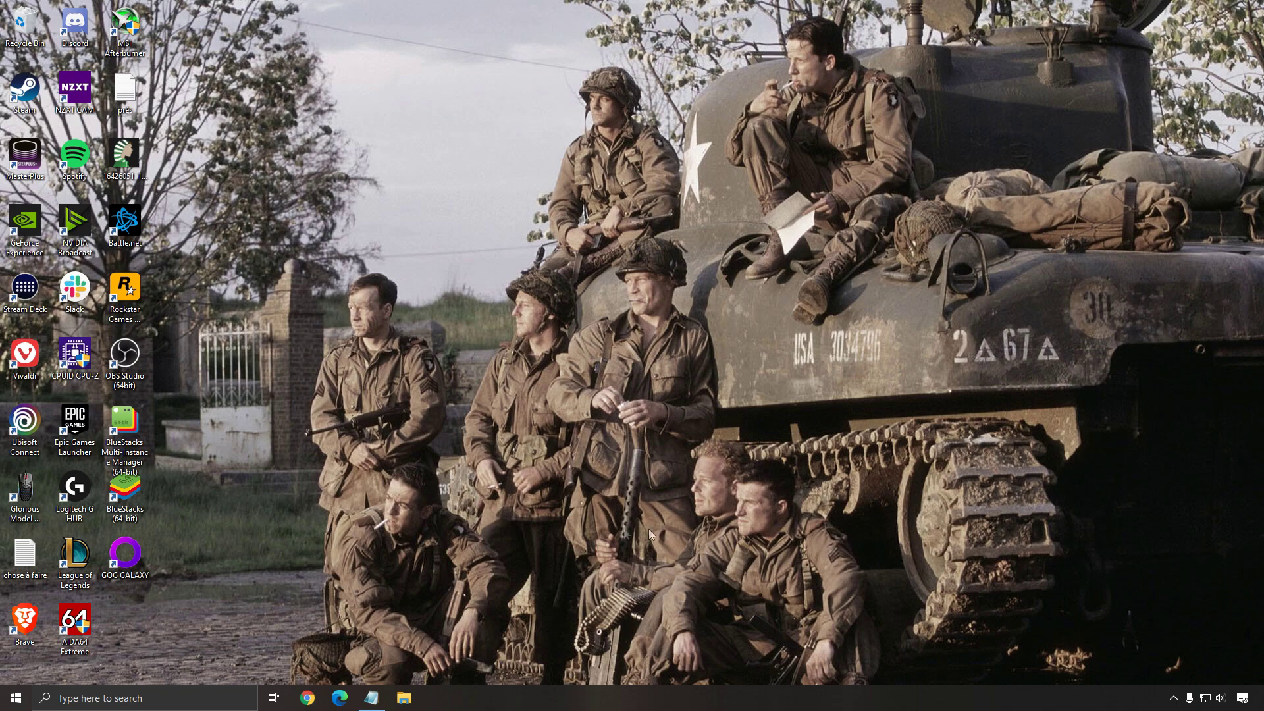
click(185, 699)
text(energy)
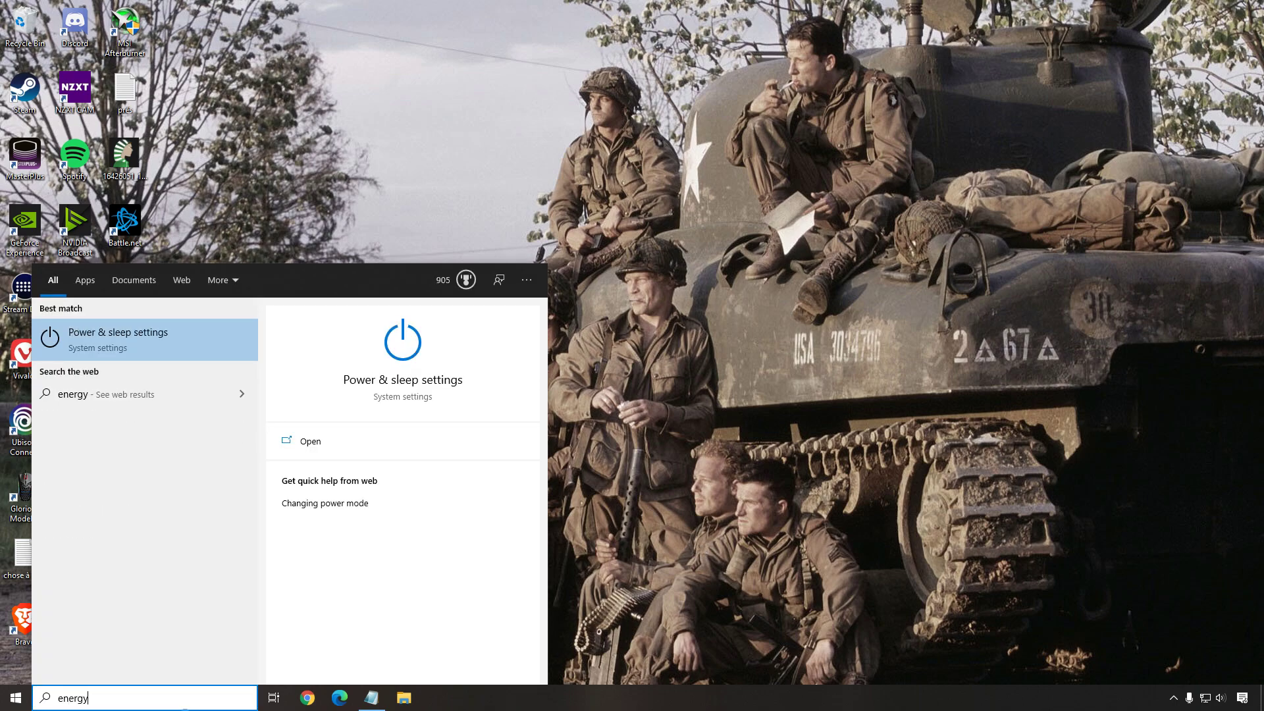
Open Power & sleep, review Power Options with AMD Ryzen Balanced active, then close it.
key(Return)
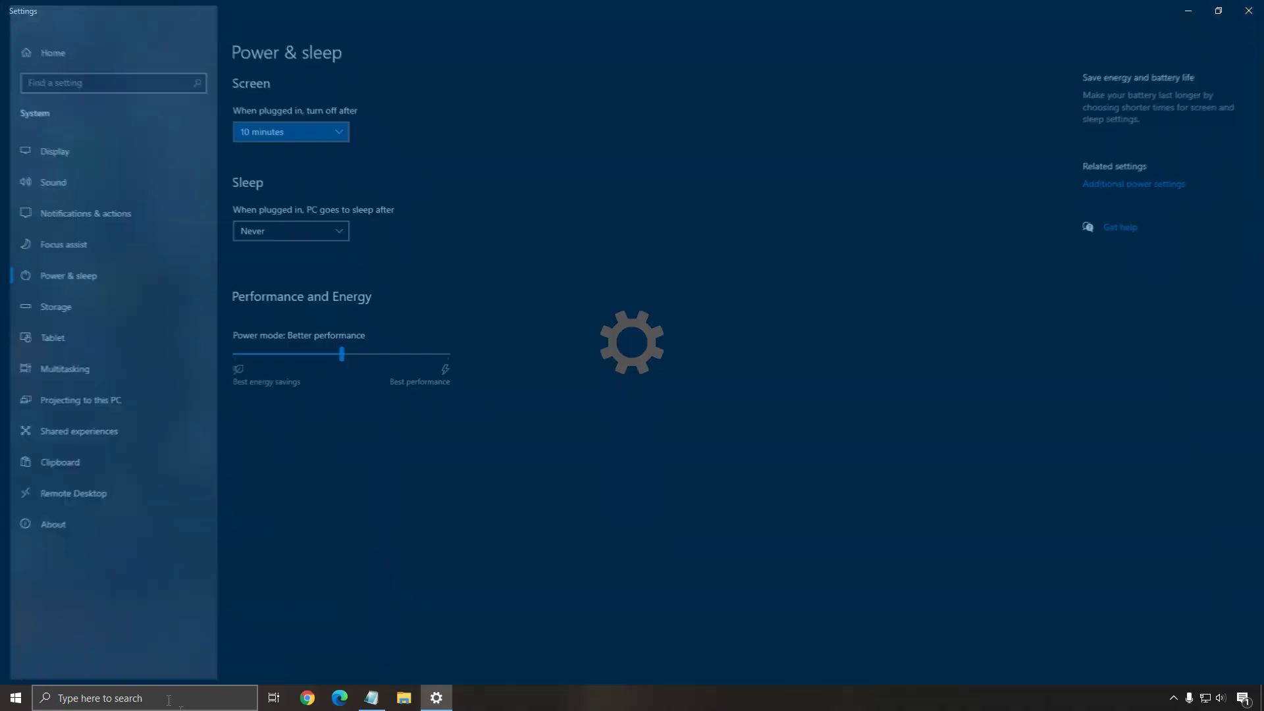
click(1112, 184)
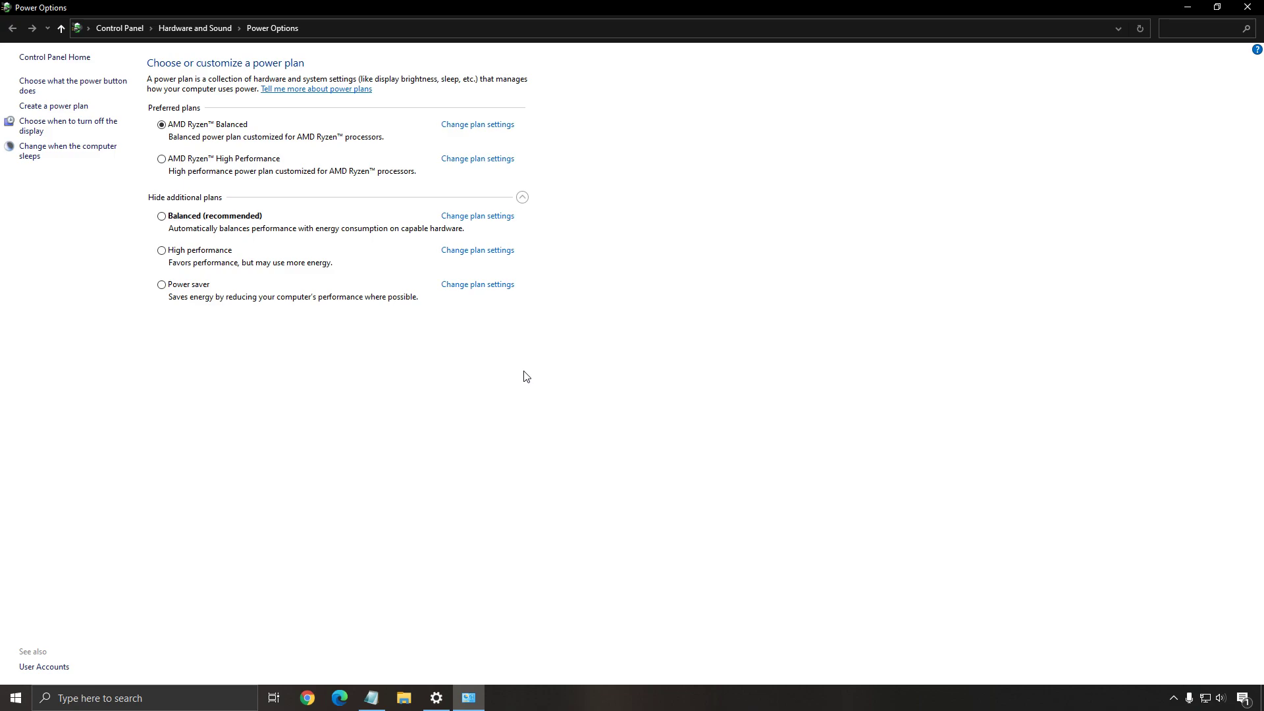
key(alt+F4)
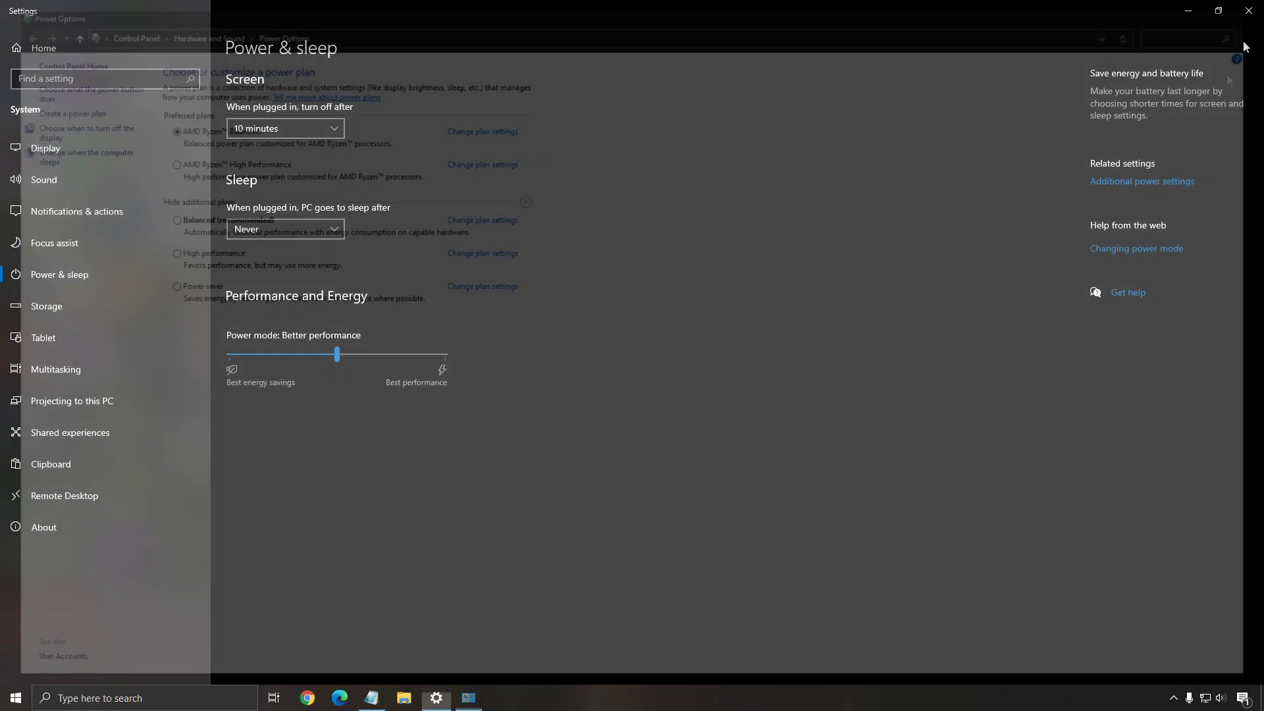
Close Settings and launch NVIDIA Control Panel from the tray's NVIDIA icon.
click(1249, 11)
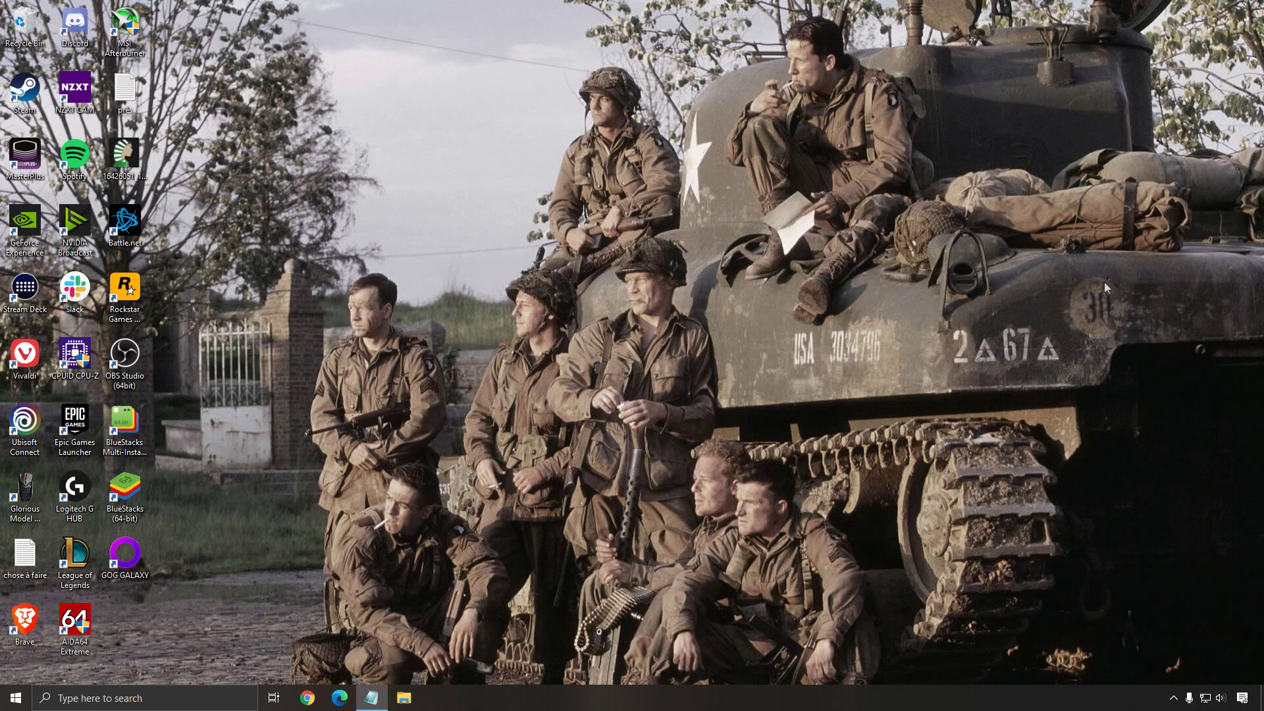
click(1174, 698)
right_click(1160, 672)
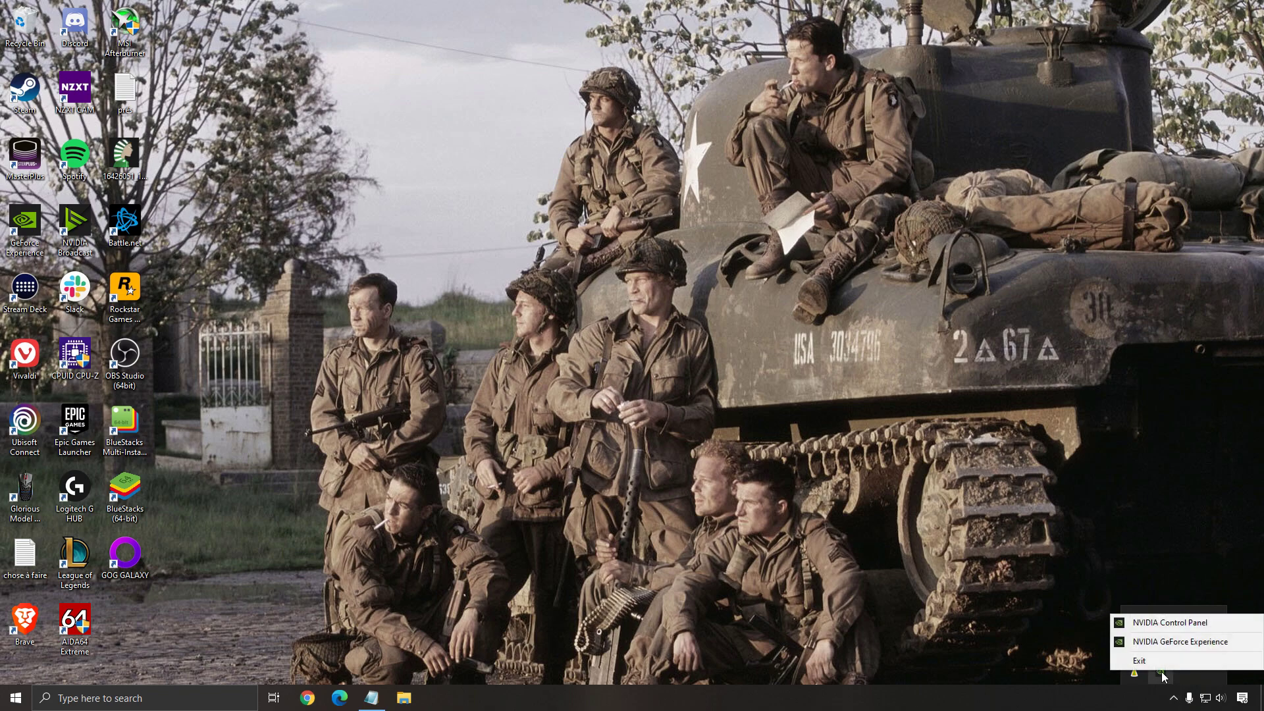
click(1184, 625)
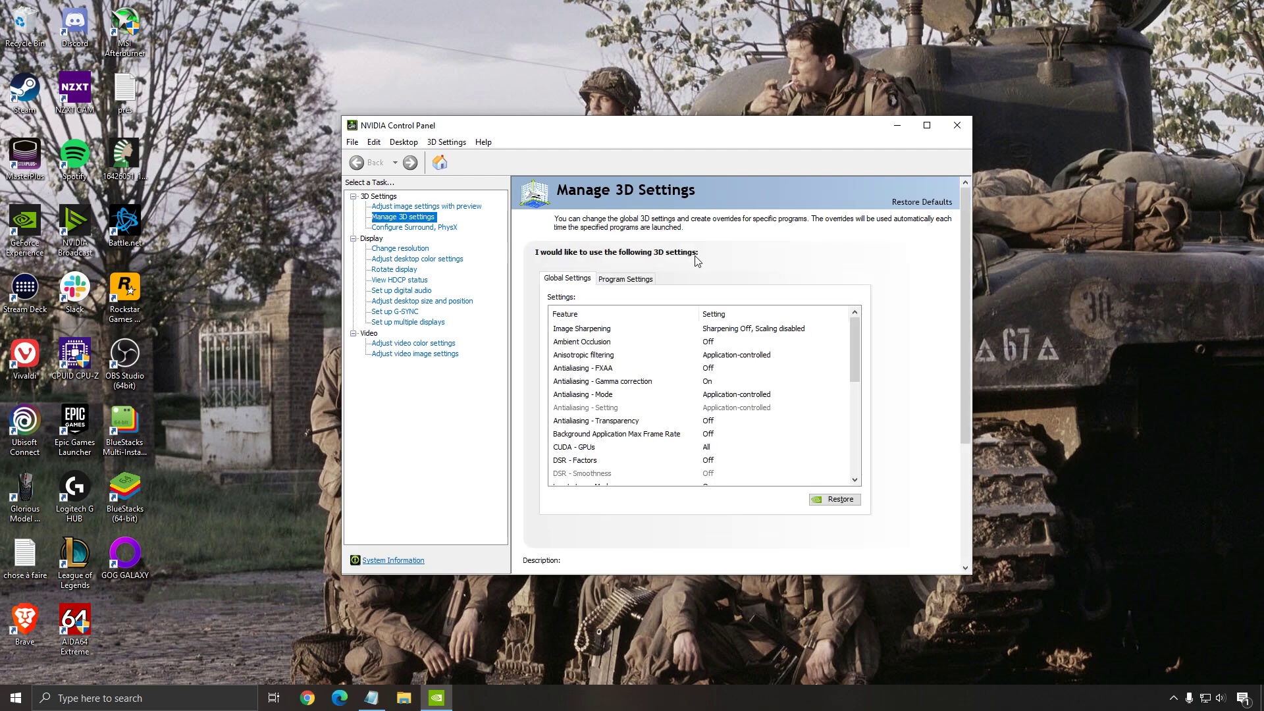
drag(734, 131, 675, 127)
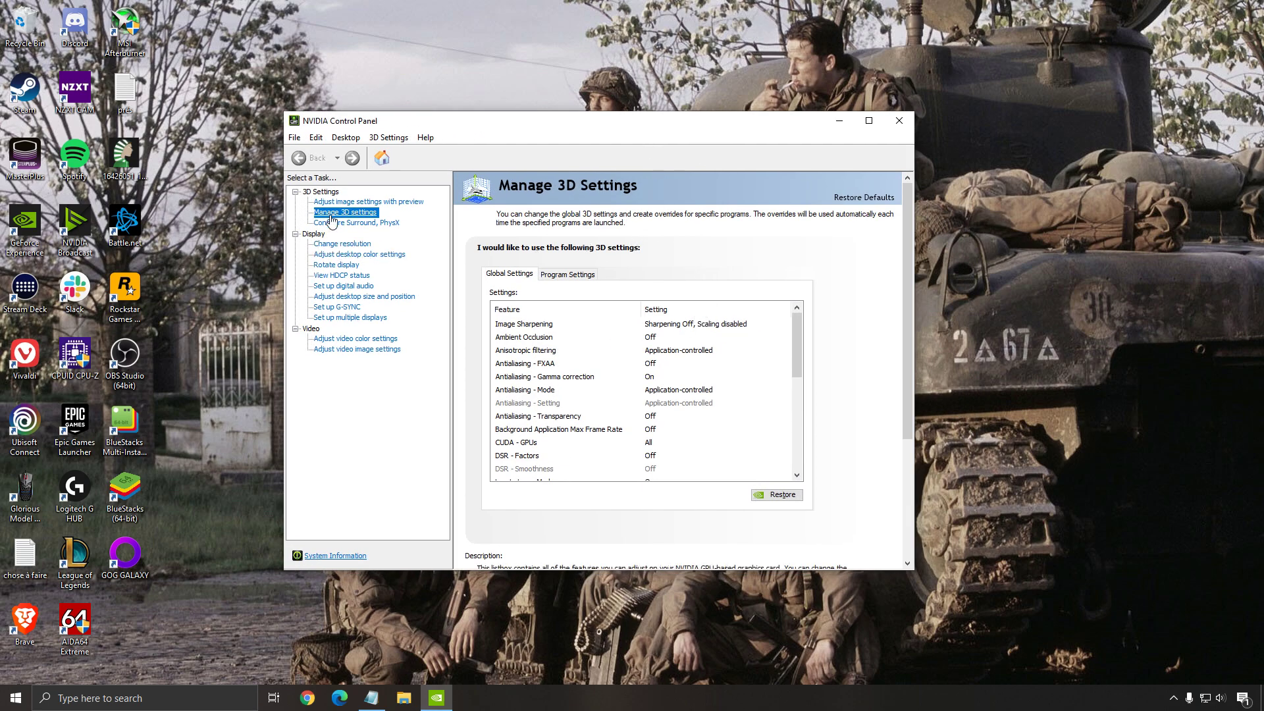
Set global Power management mode to Prefer maximum performance, then close the panel.
drag(797, 341, 803, 418)
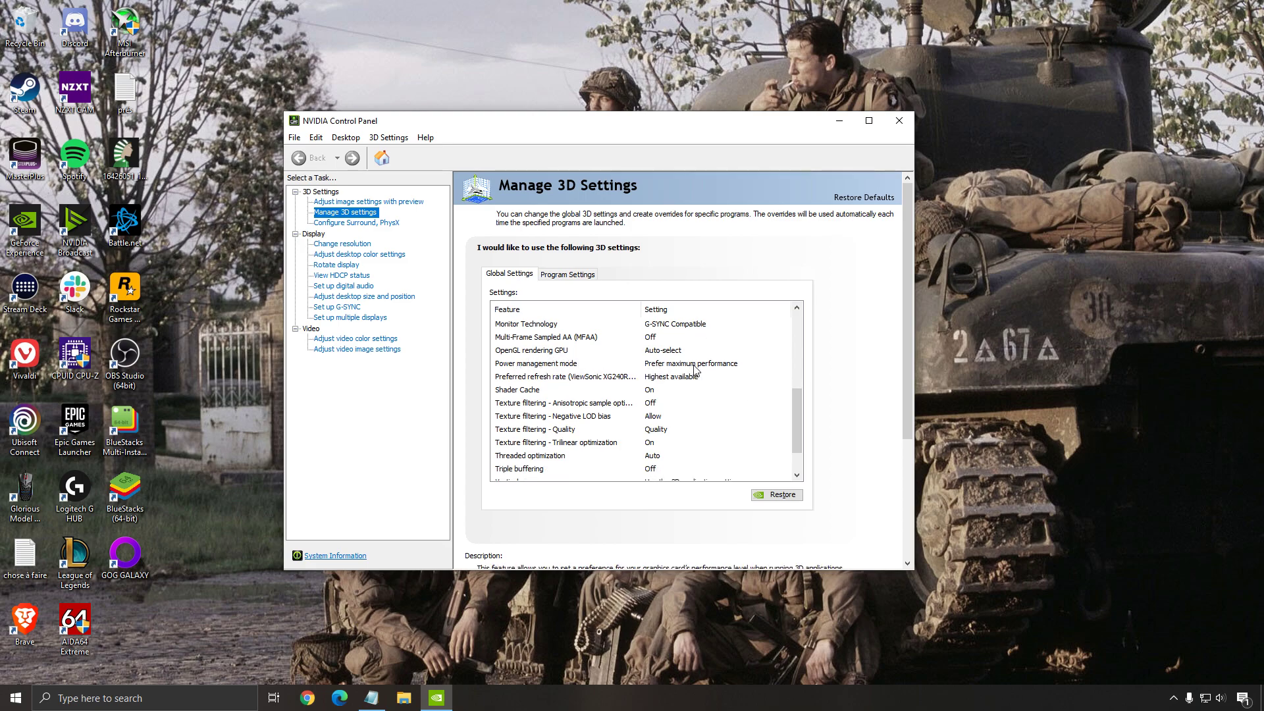
click(745, 366)
click(776, 368)
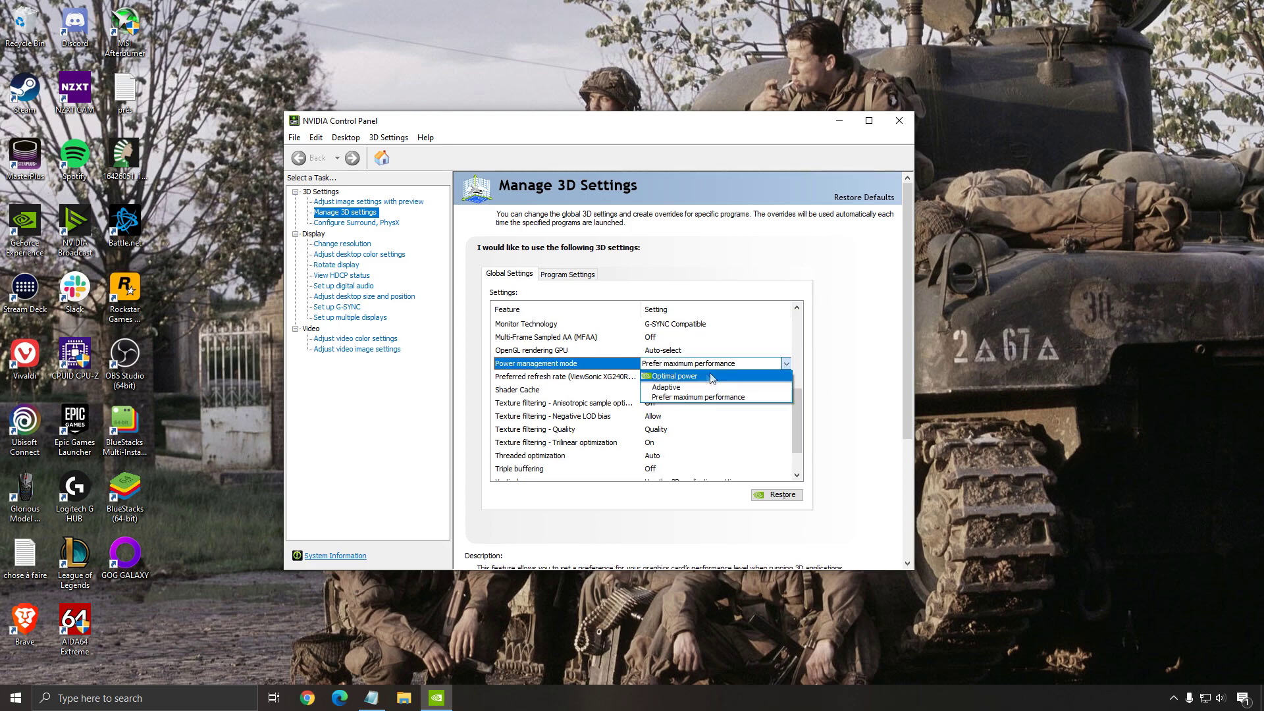
click(678, 398)
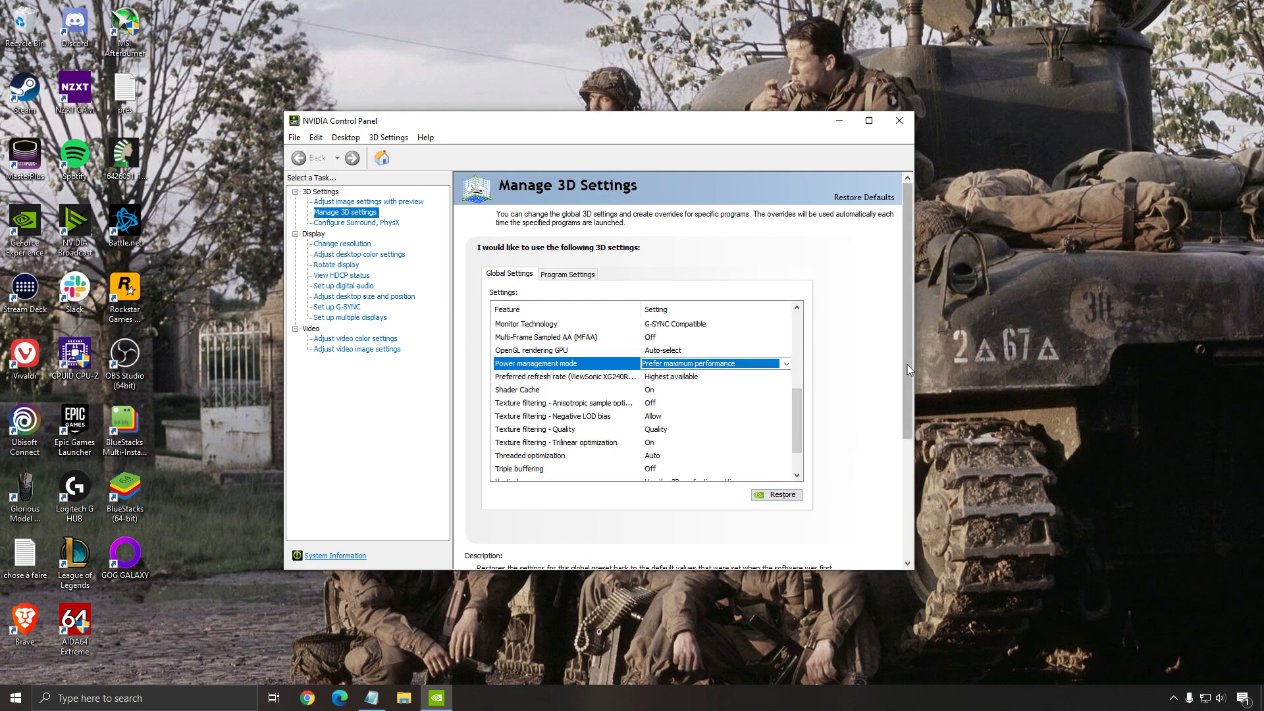
scroll(835, 365, down, 3)
scroll(834, 365, down, 2)
scroll(908, 327, down, 1)
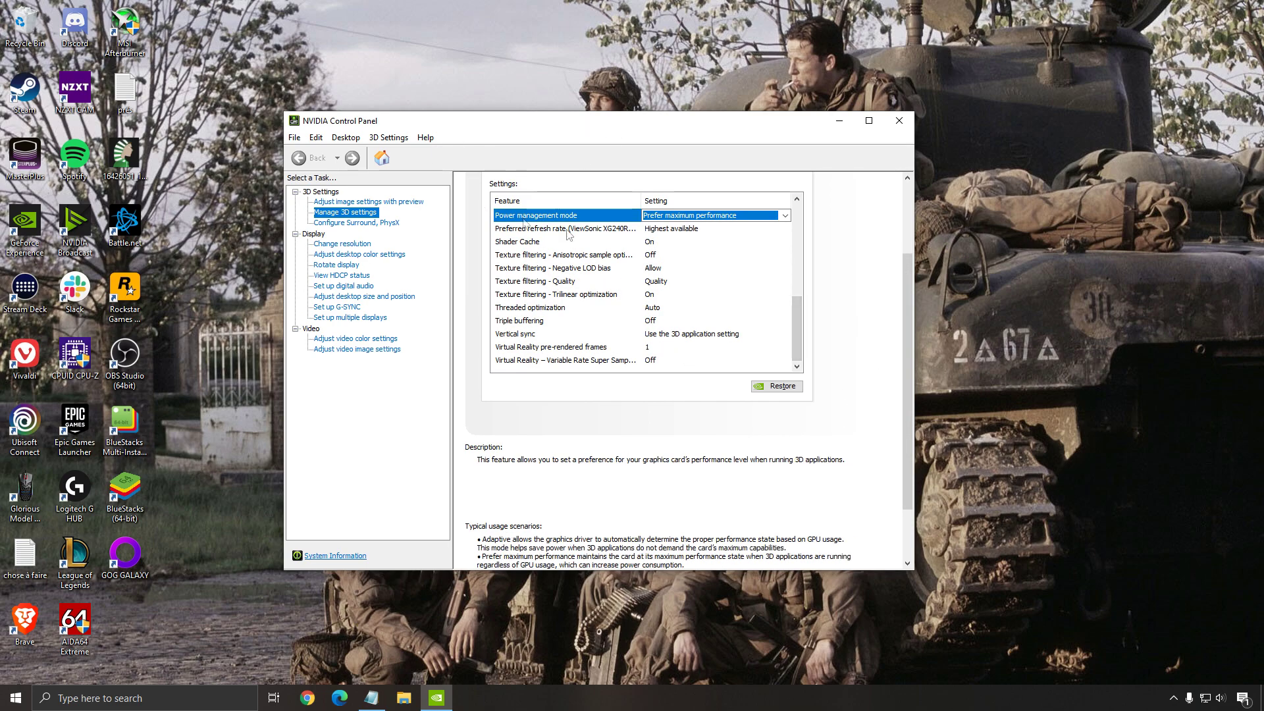
scroll(838, 231, up, 3)
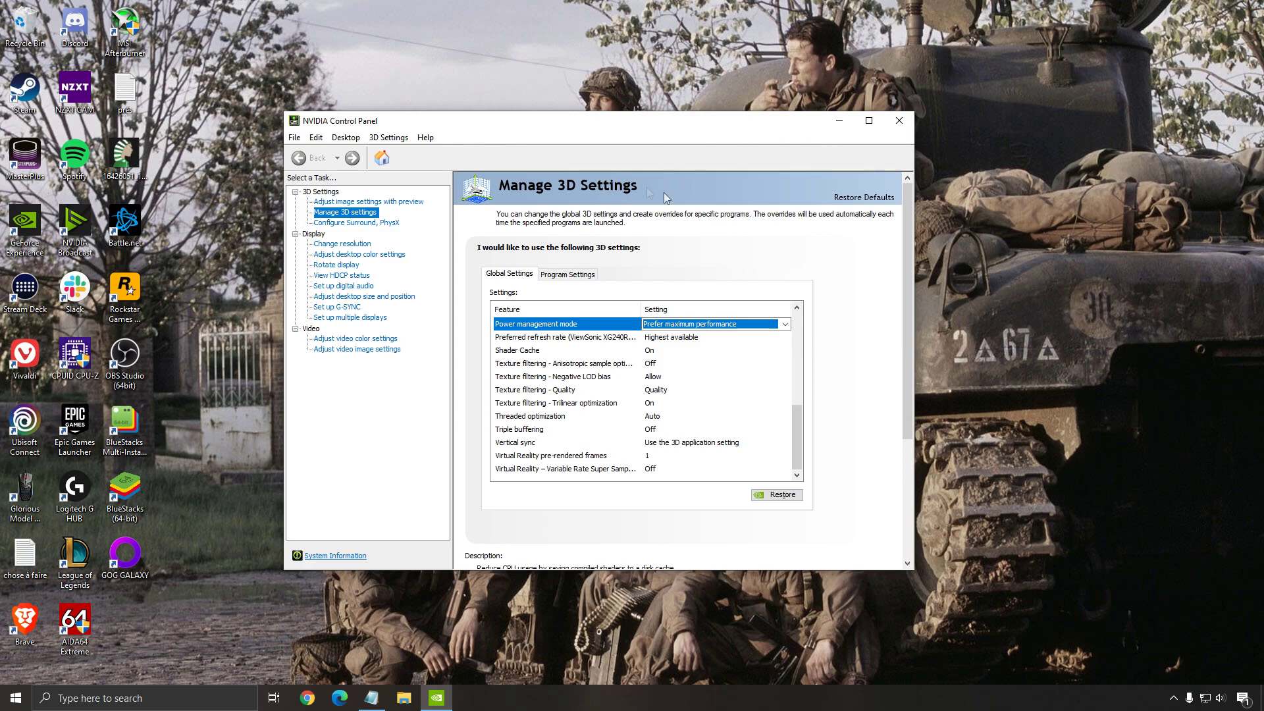
click(899, 121)
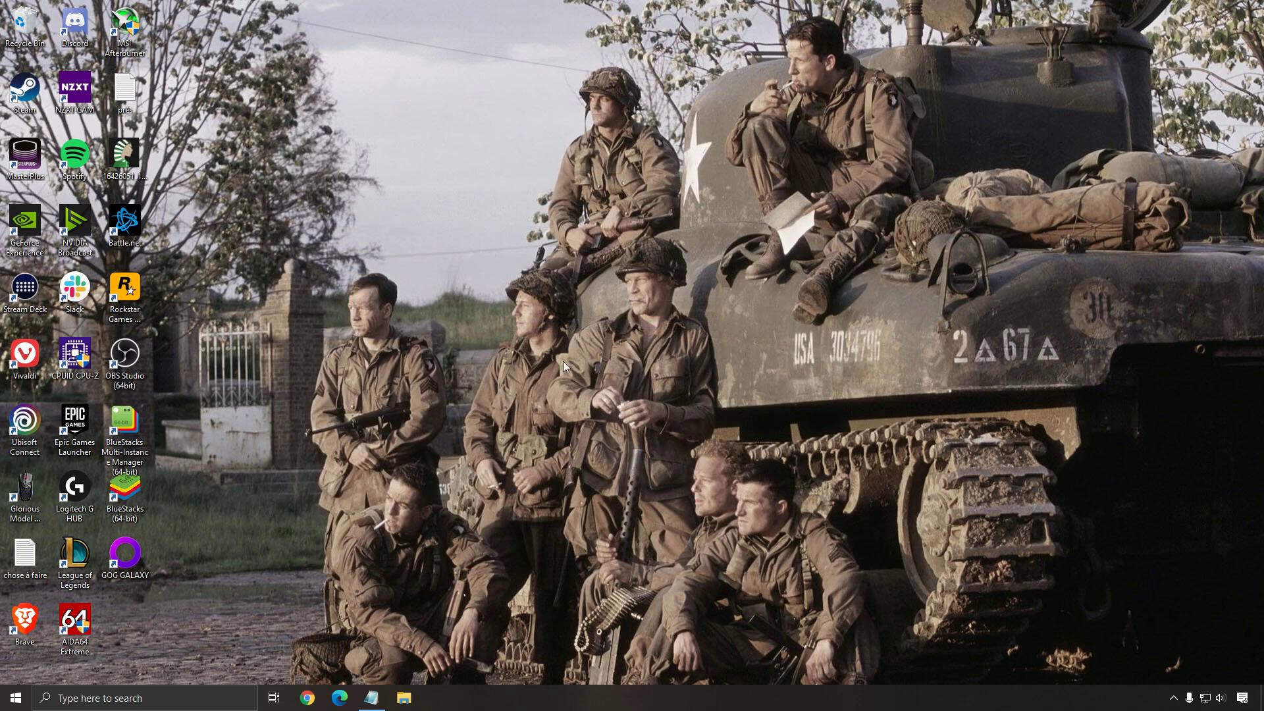
Search 'game m' to open Game Mode settings (off), then view the Xbox Game Bar page.
click(179, 699)
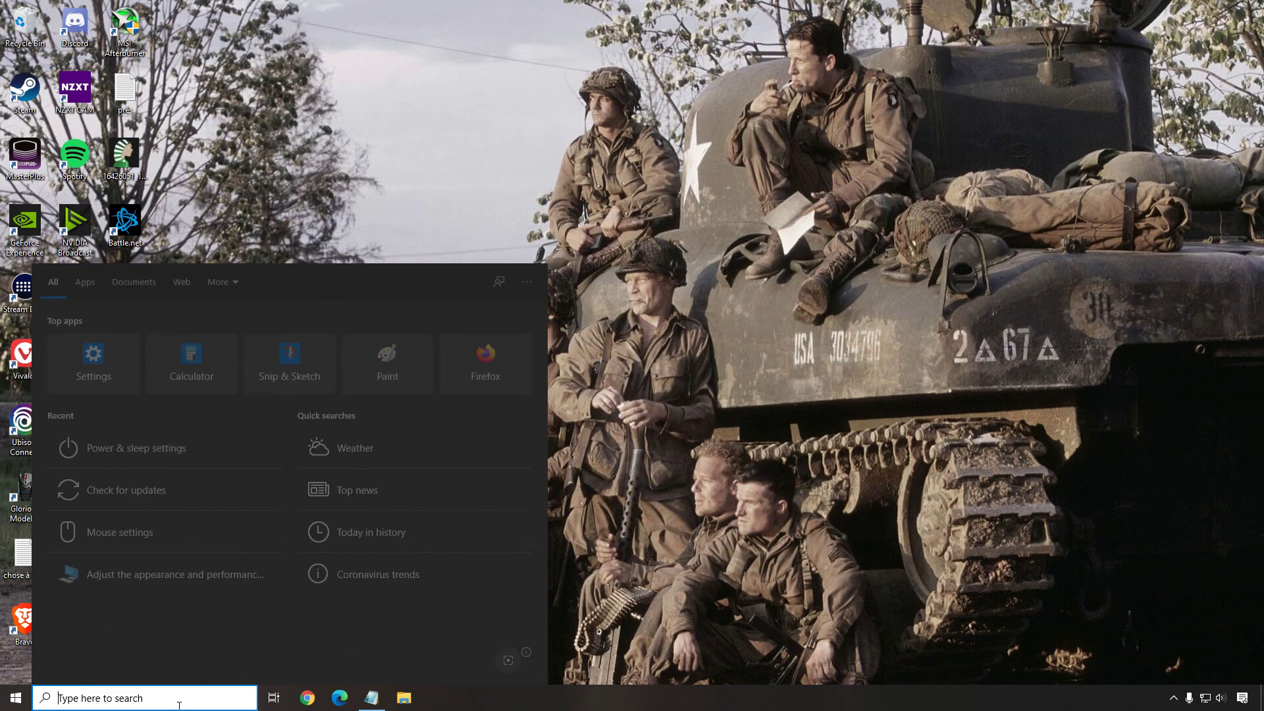
text(game of)
key(BackSpace)
key(BackSpace)
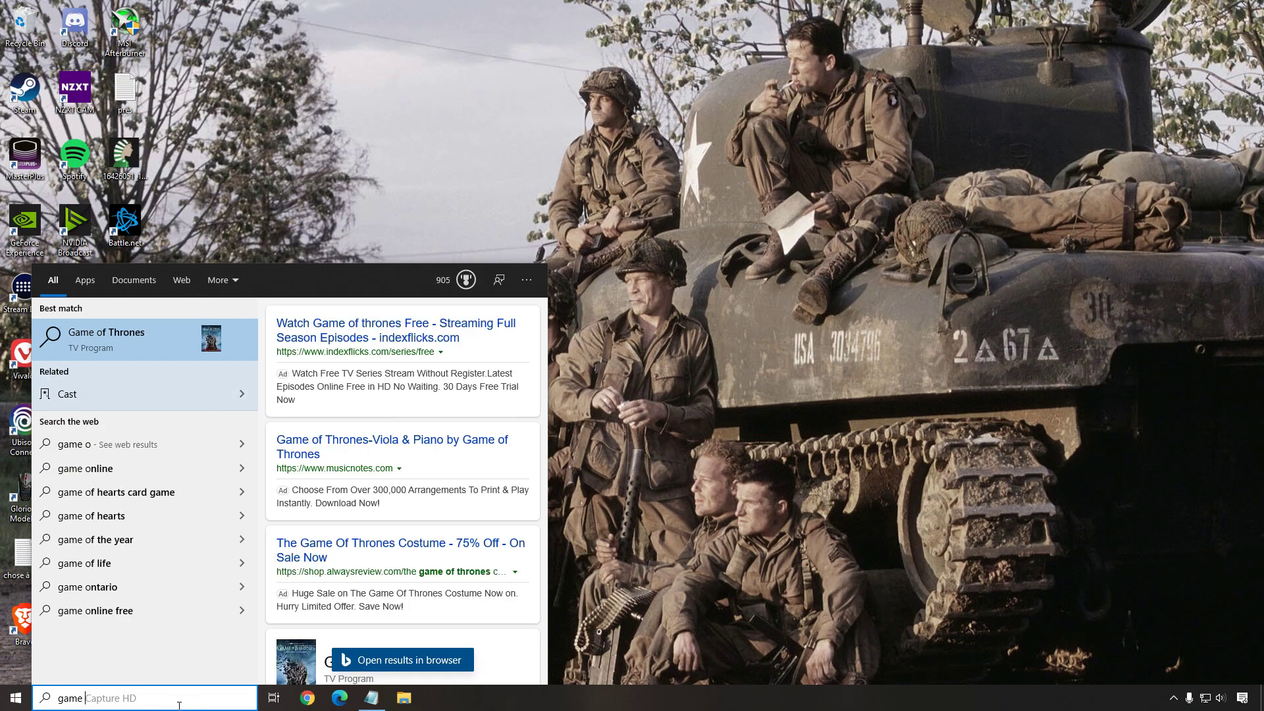
text(m)
key(Return)
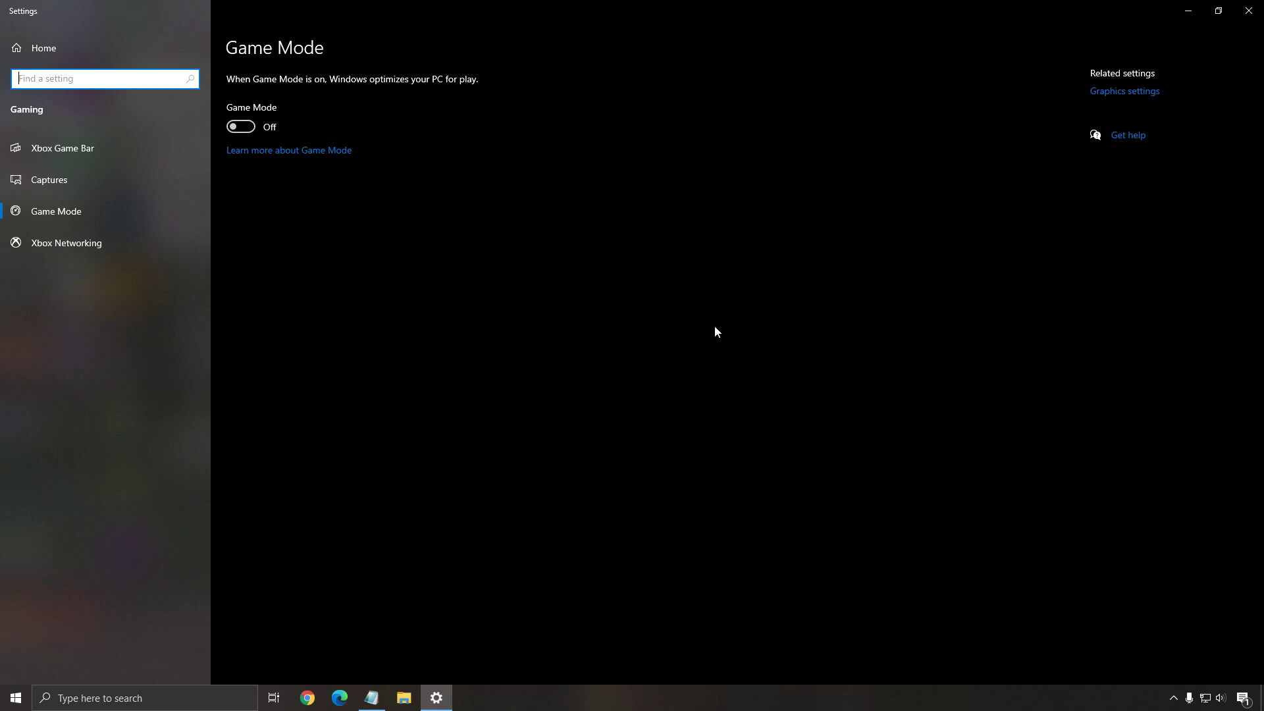
click(64, 148)
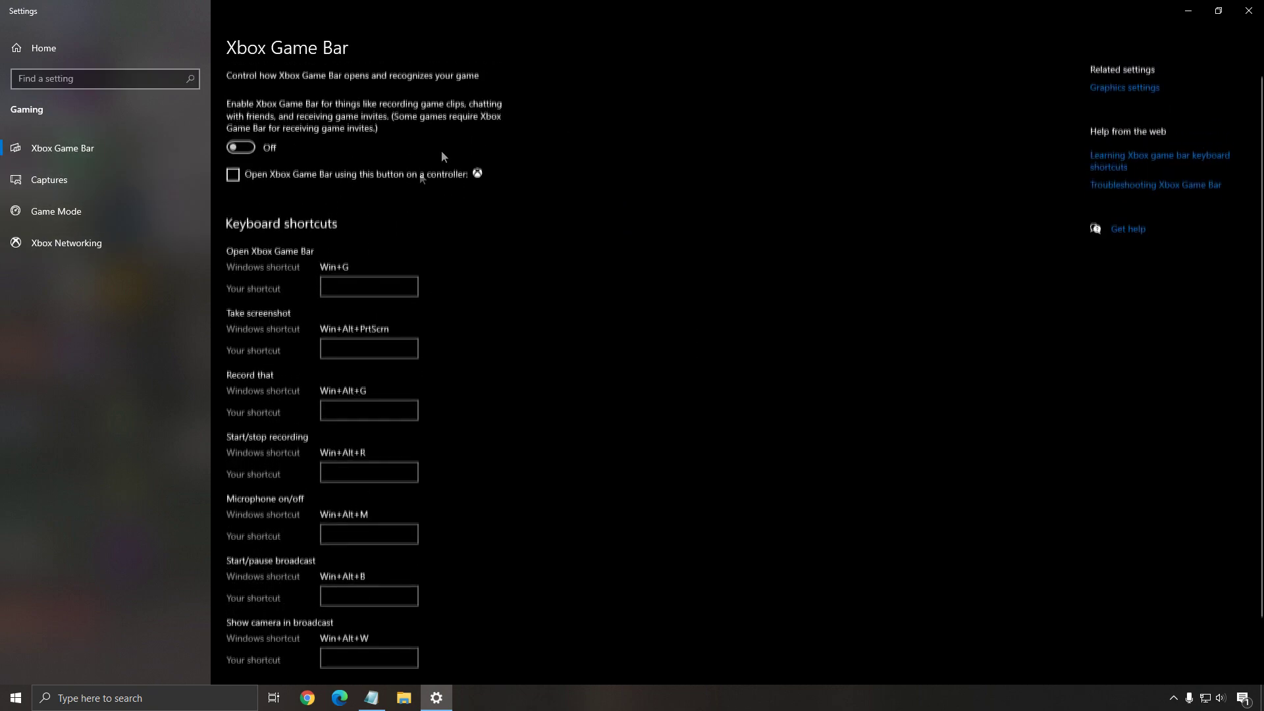
Open Captures, showing background recording and audio recording off at 30 fps.
click(97, 188)
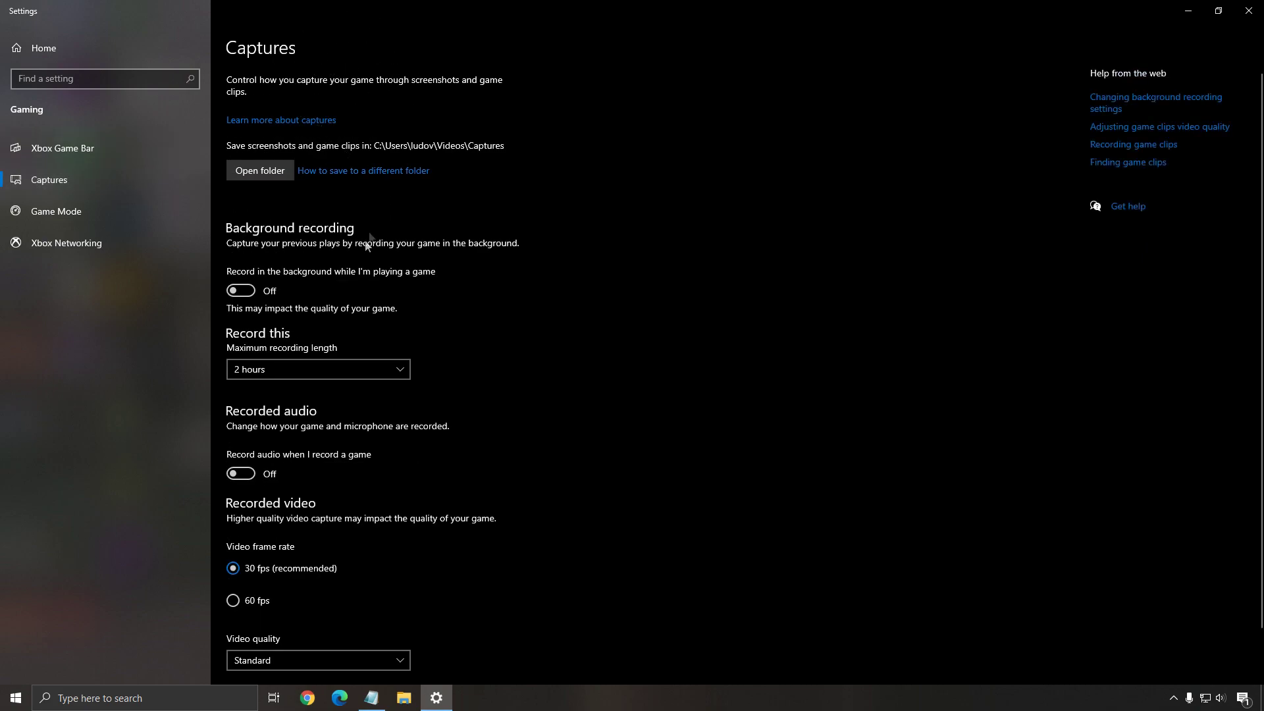
scroll(361, 248, down, 2)
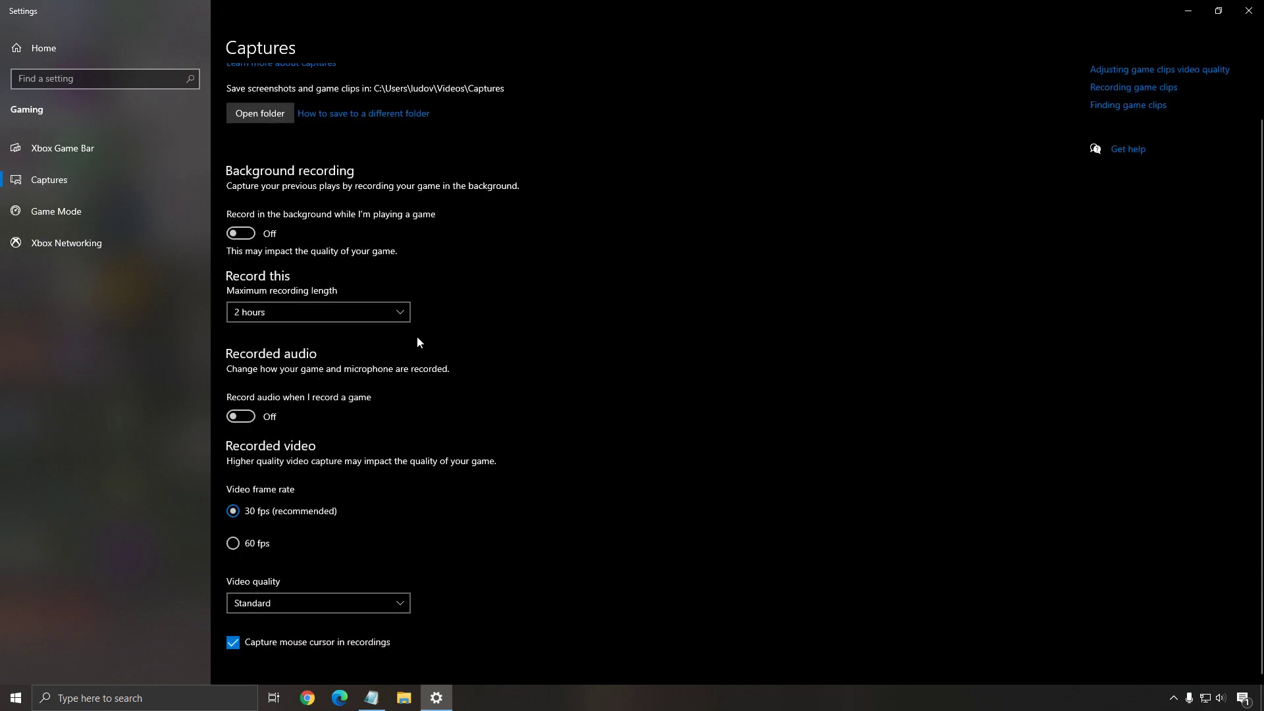
scroll(501, 310, up, 2)
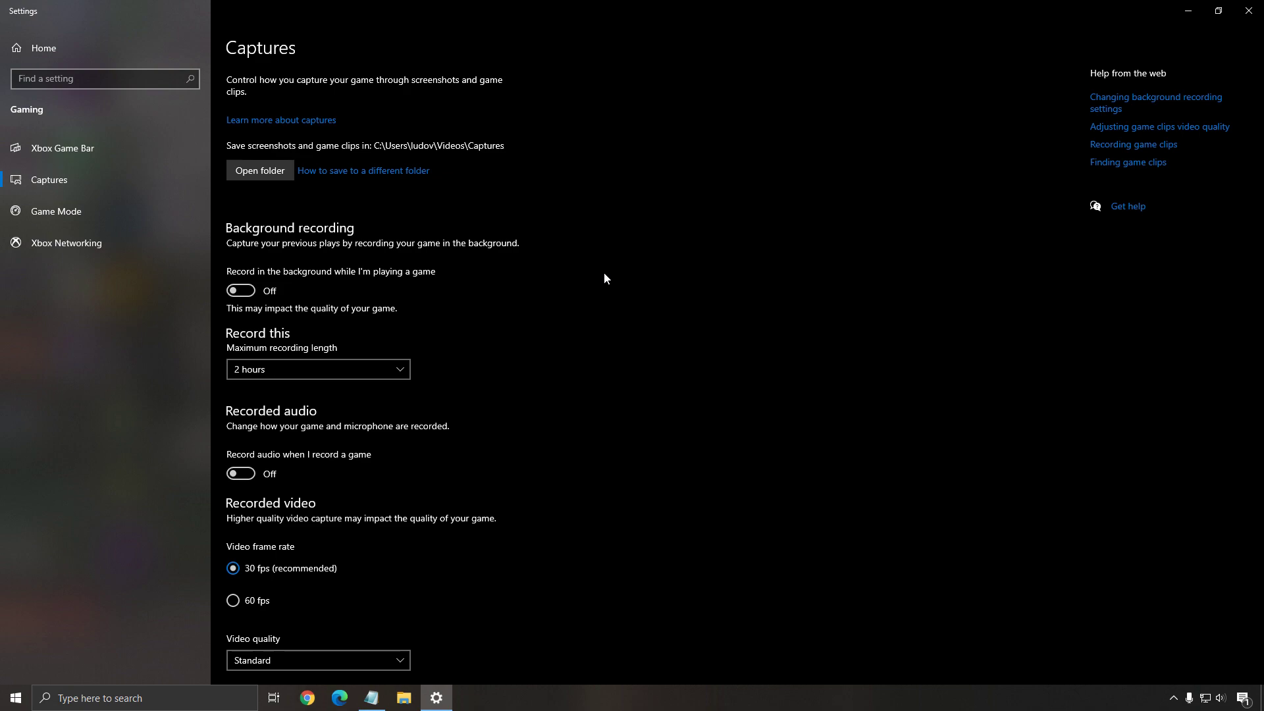
Find Graphics settings via a 'gpu' search, confirm Hardware-accelerated GPU scheduling is On, then close Settings.
key(alt+F4)
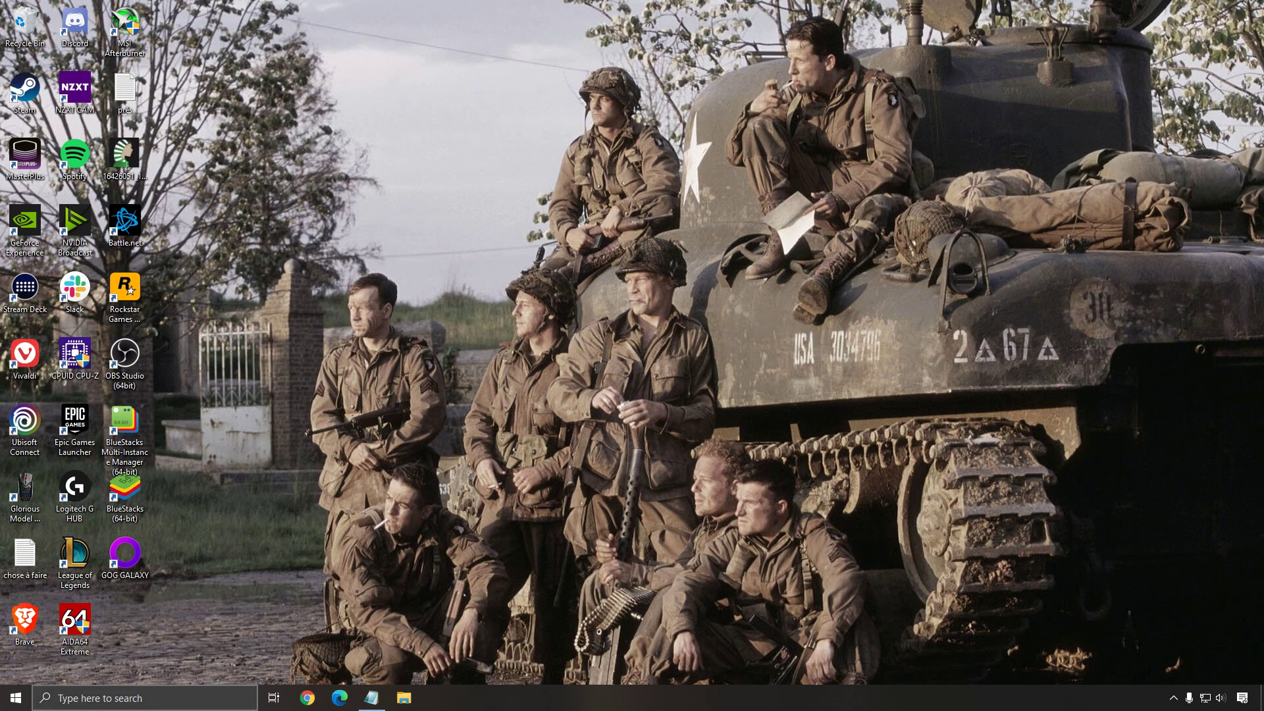
click(164, 697)
text(gpu)
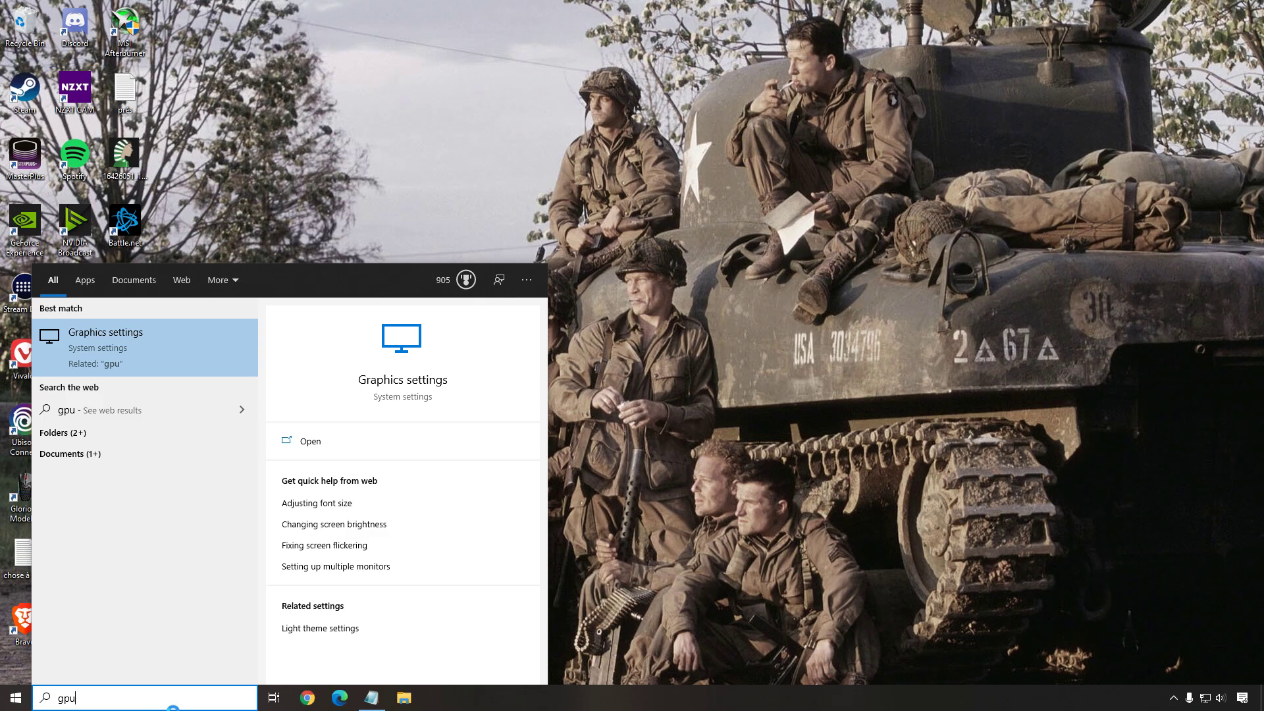
key(Return)
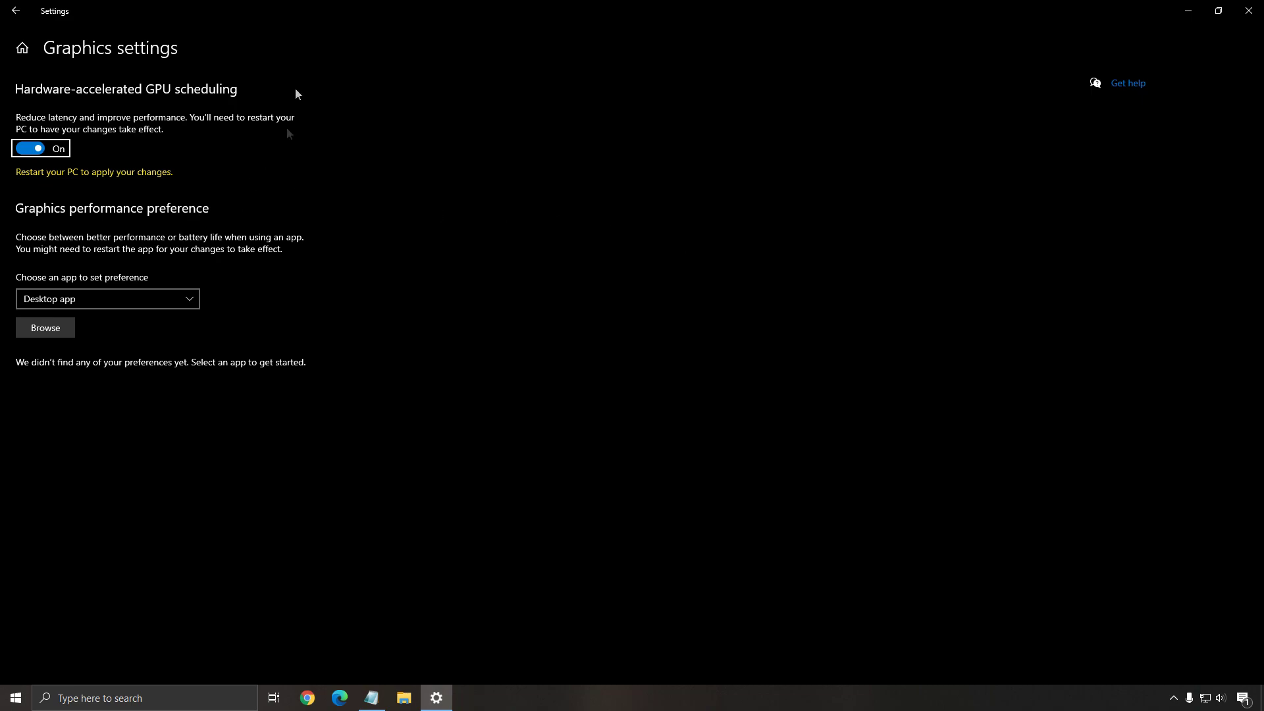
click(69, 95)
key(alt+F4)
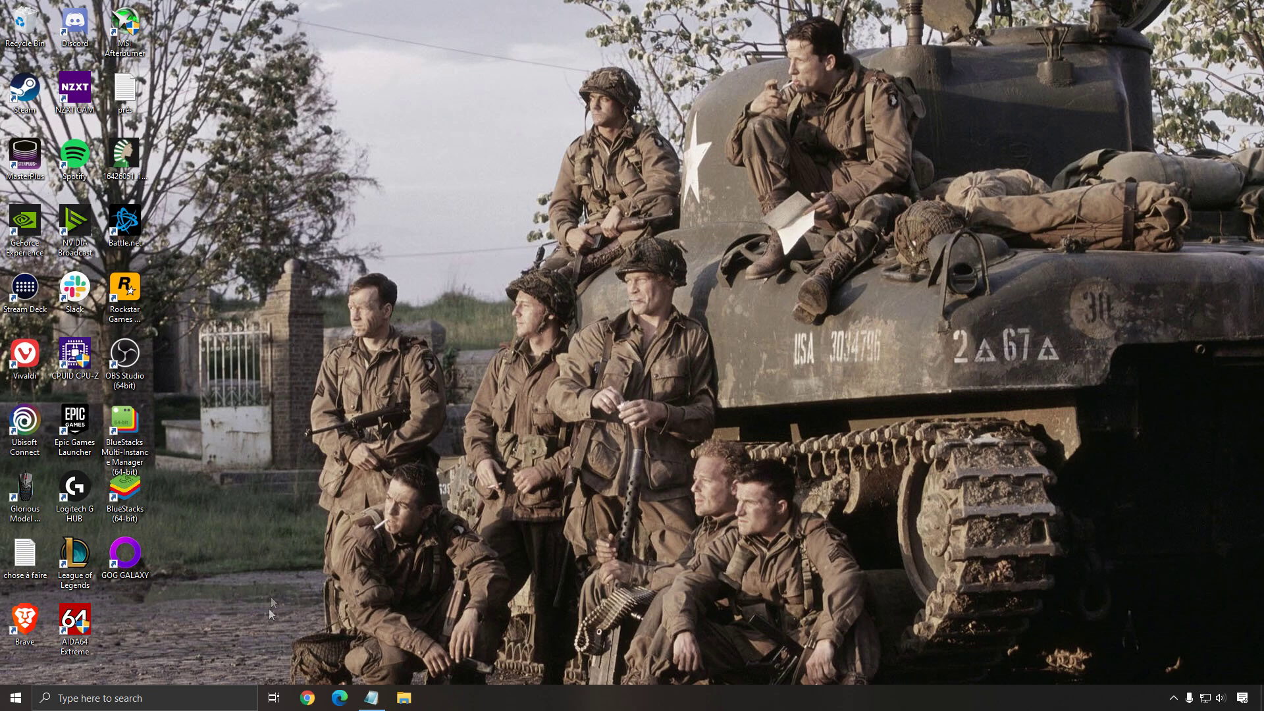
key(super+s)
text(appe)
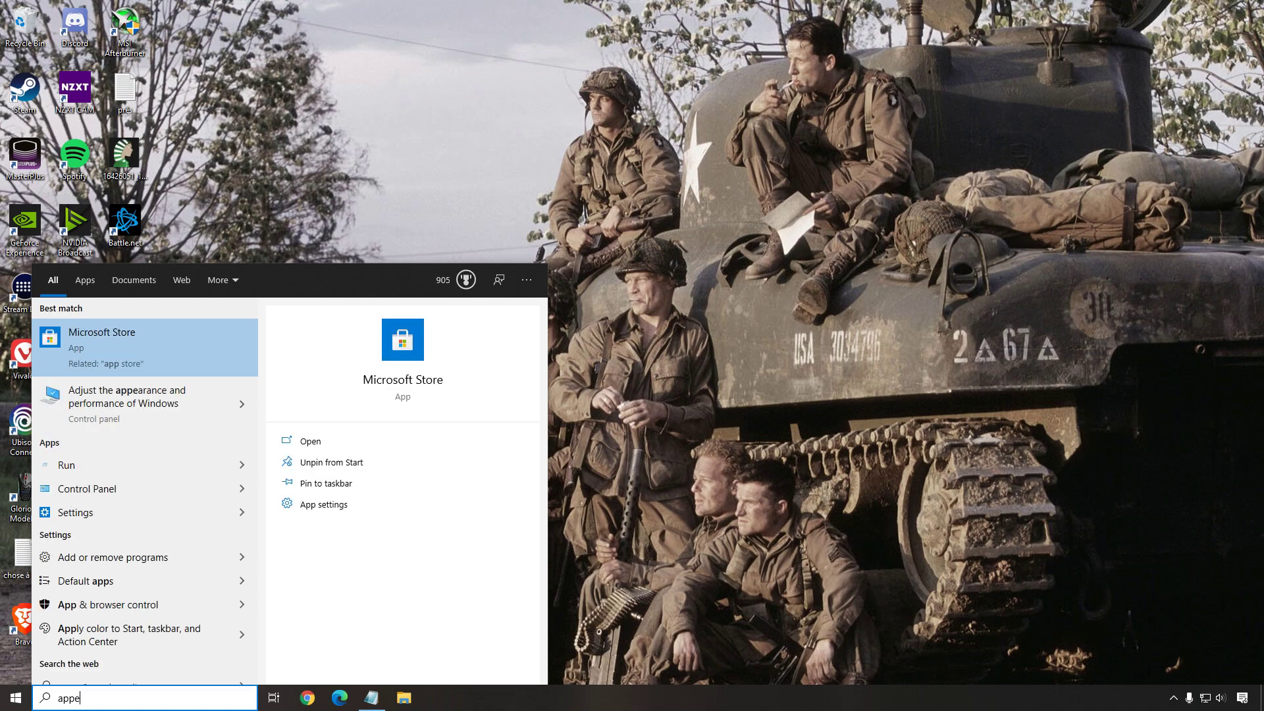
key(Return)
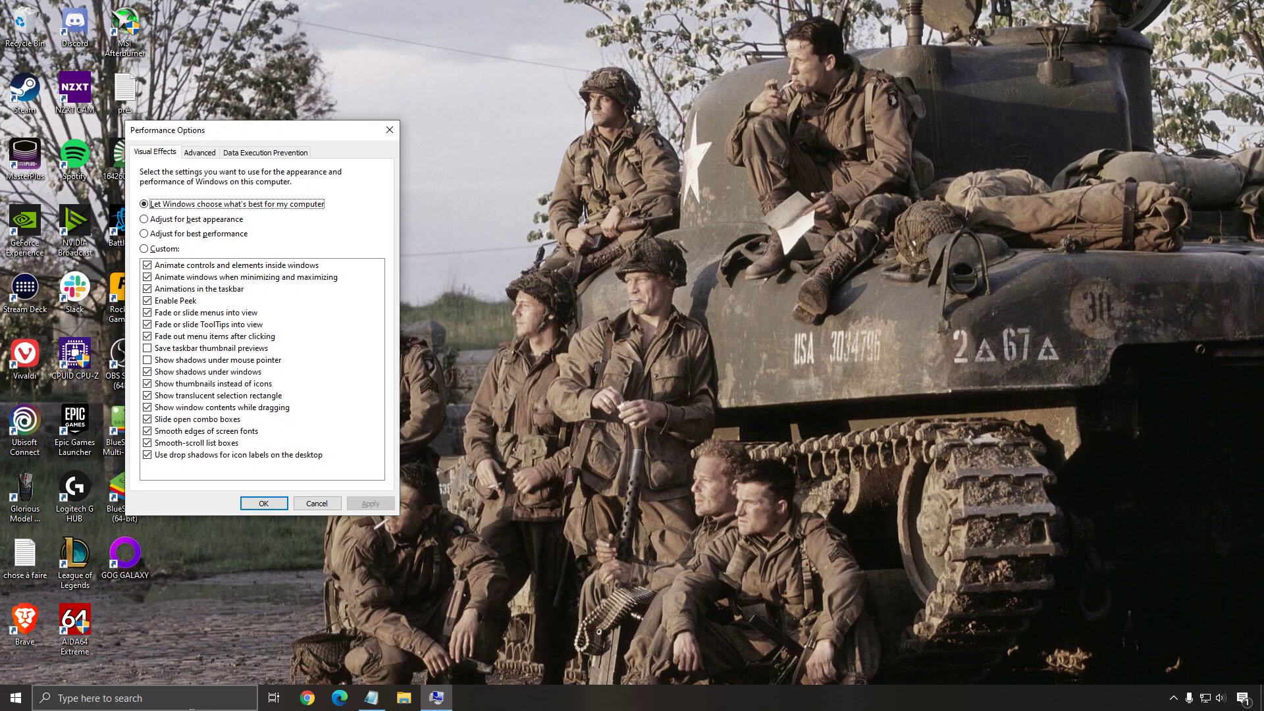
drag(320, 129, 710, 137)
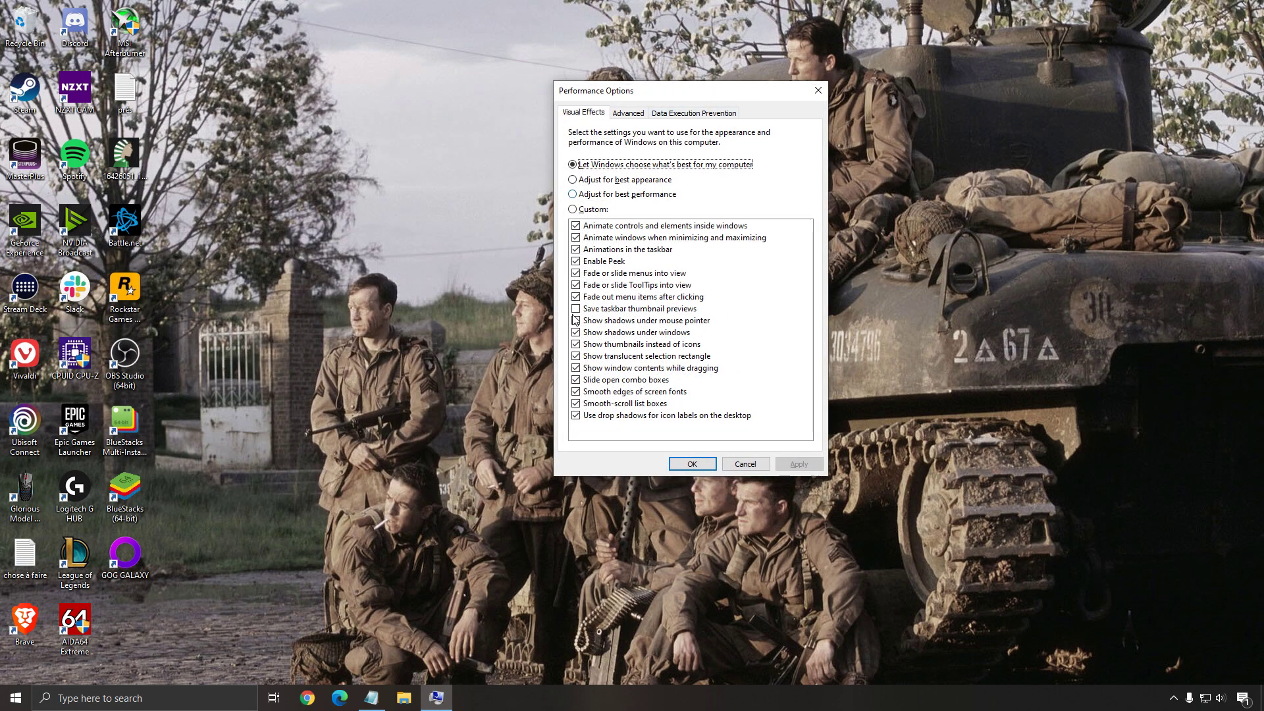
drag(712, 90, 679, 110)
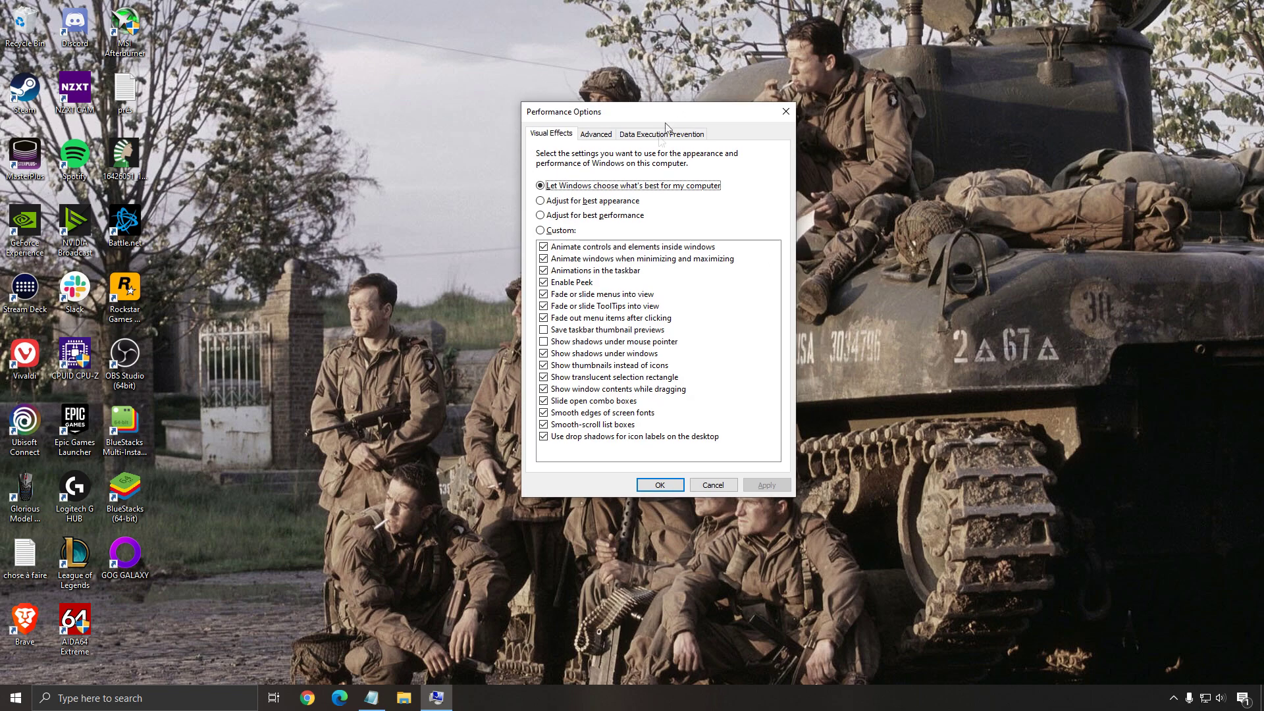
click(582, 217)
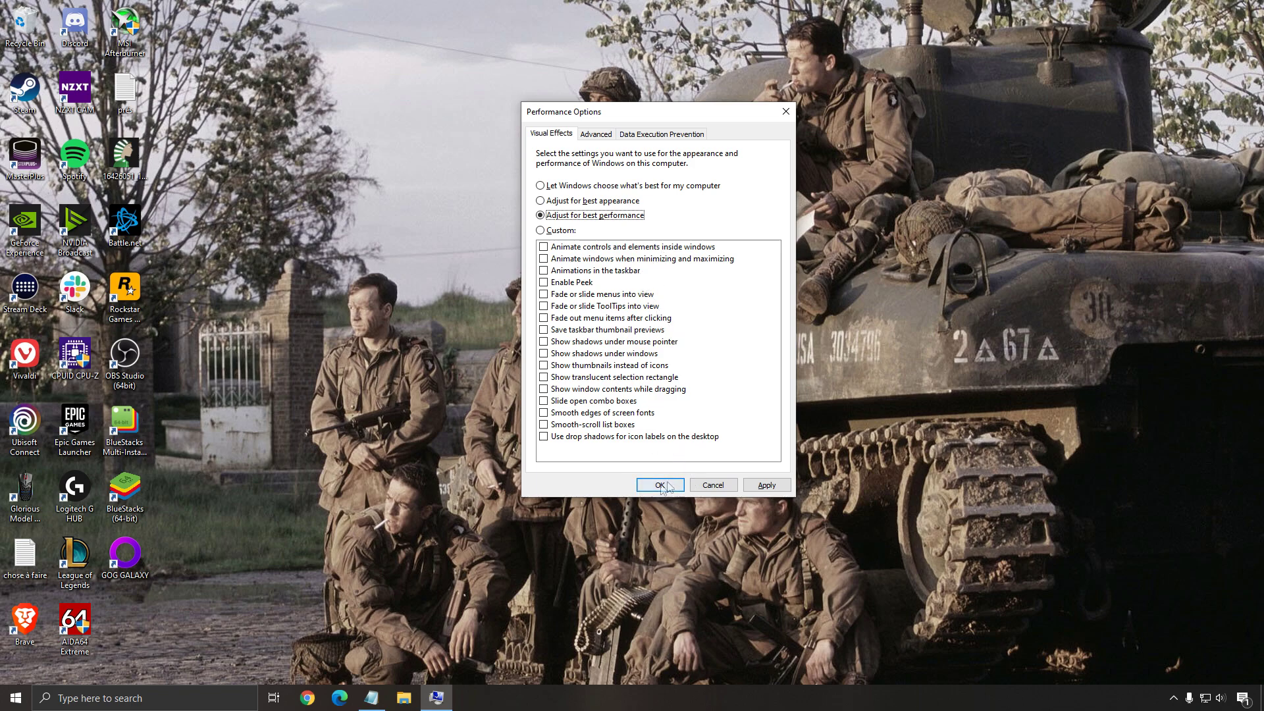
click(713, 485)
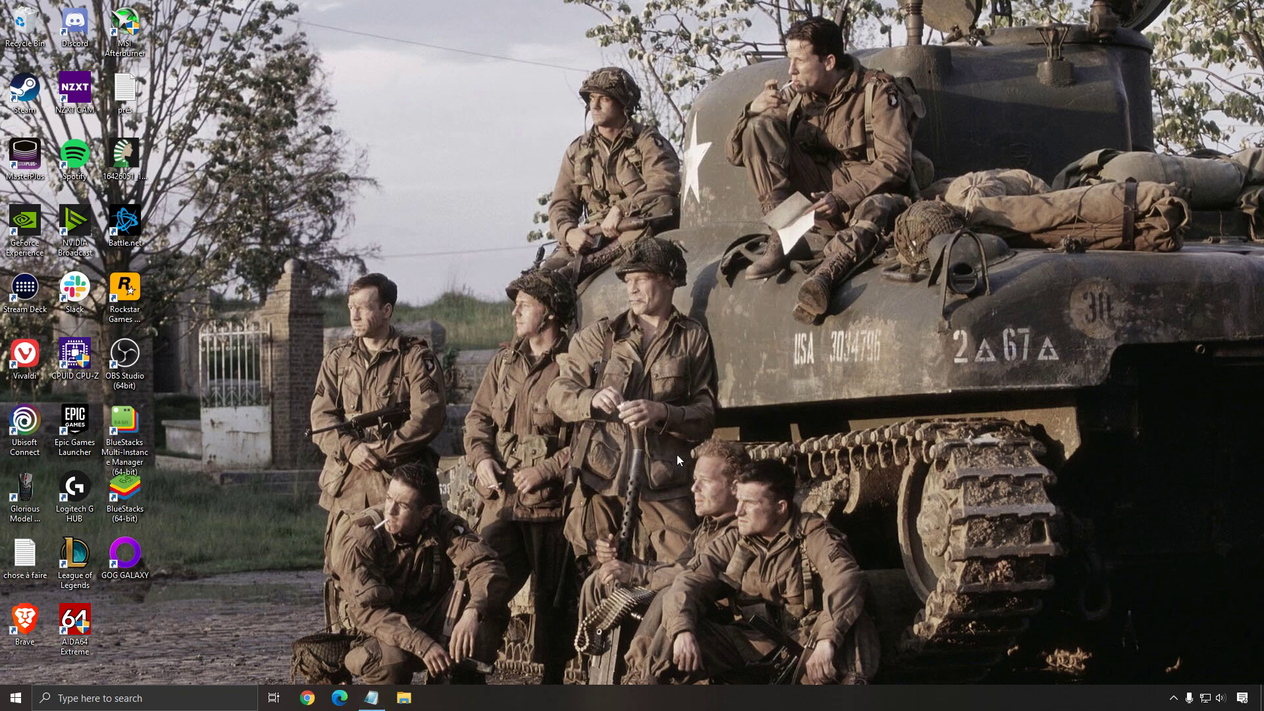
Open Mouse Properties from Mouse settings, verify Enhance pointer precision is unchecked under Pointer Options, and confirm with OK.
click(217, 696)
text(mouse)
key(Return)
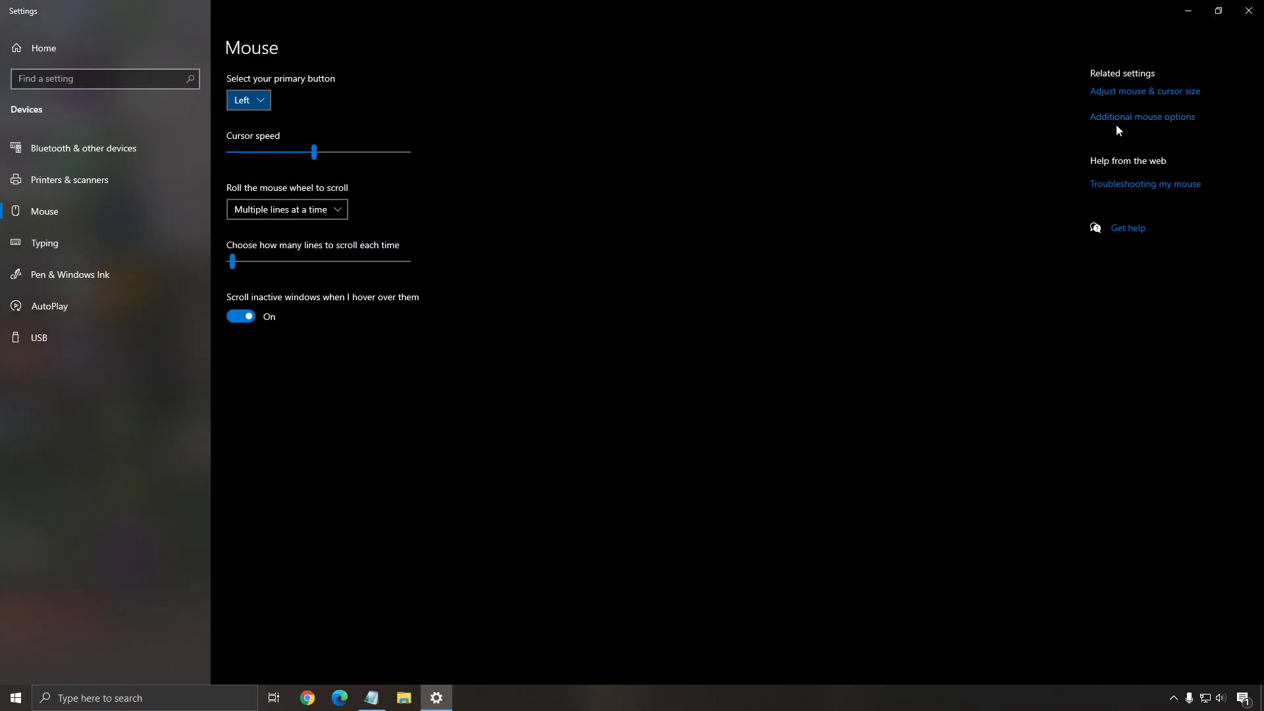
click(1121, 124)
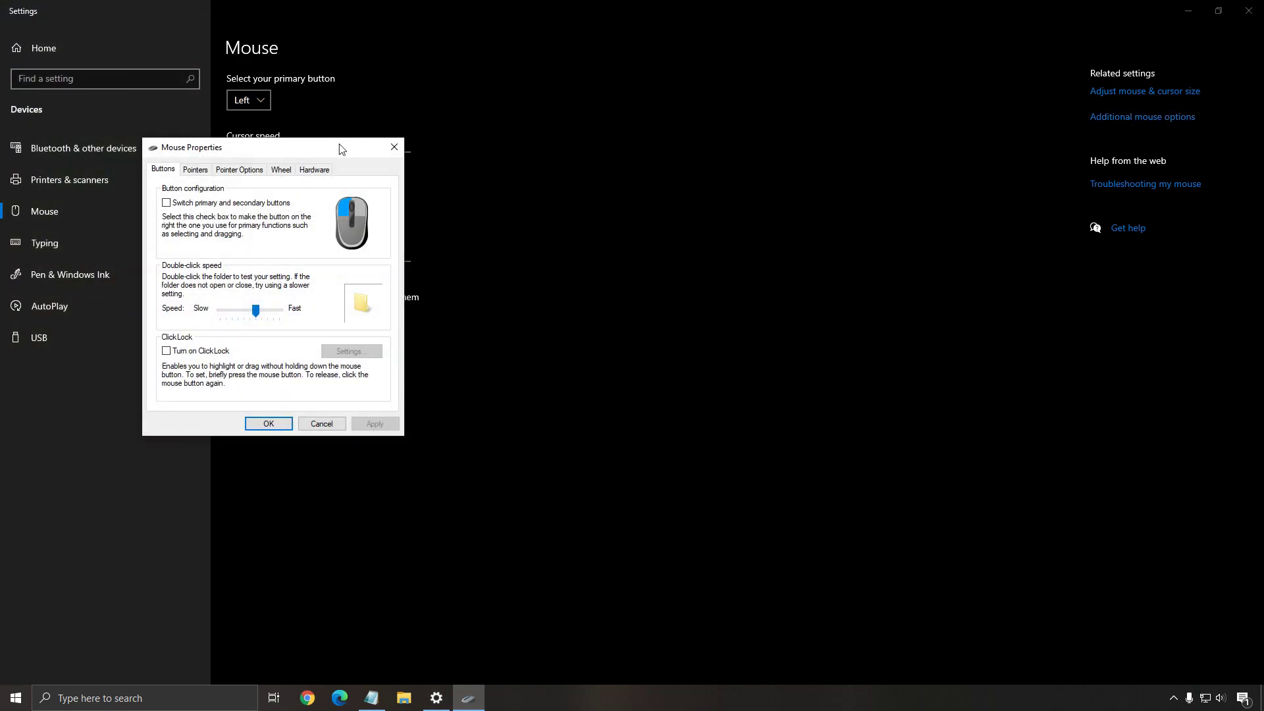
drag(342, 146, 784, 146)
click(710, 169)
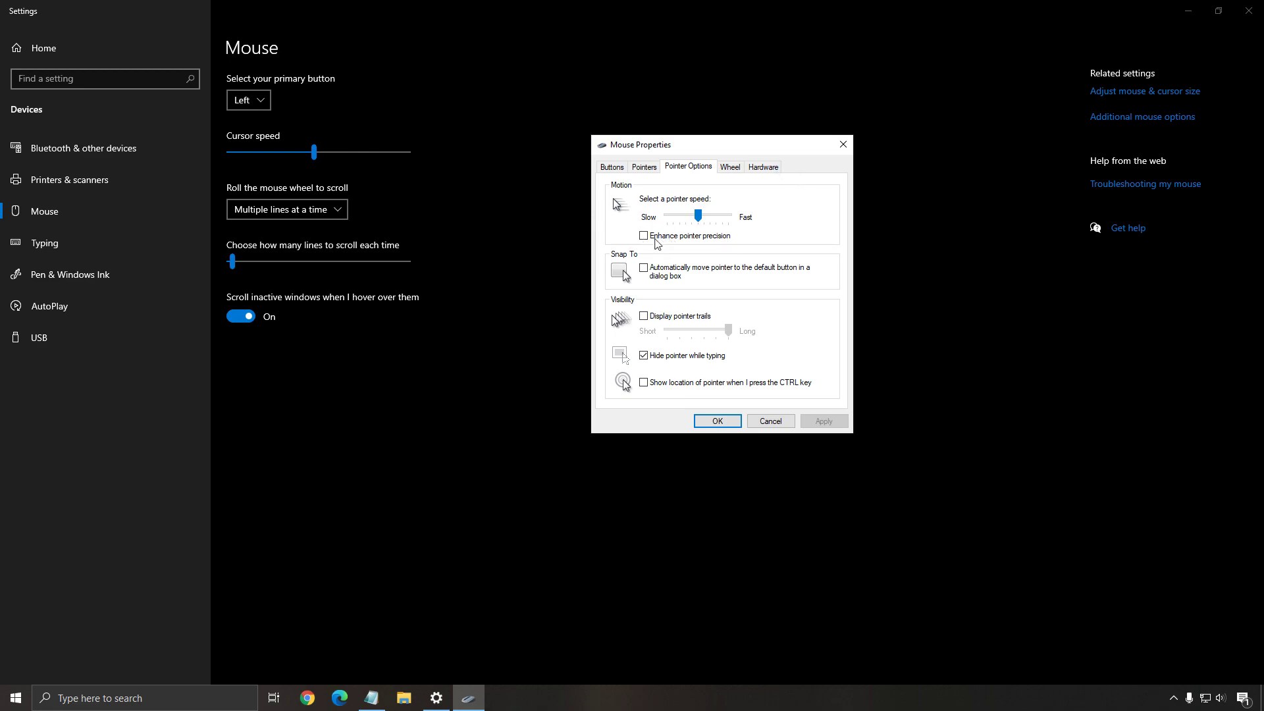
click(719, 426)
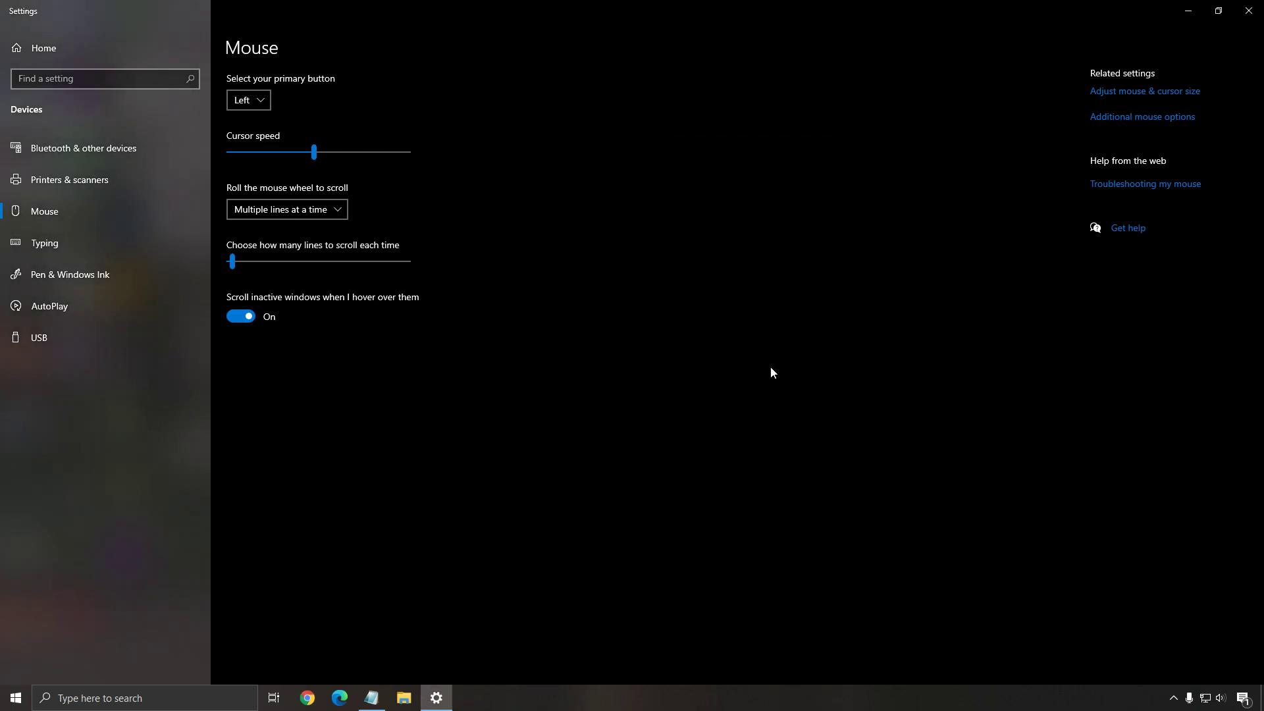
Confirm in Advanced display settings that the XG2401 runs at 143.855 Hz at 1920 × 1080, then close Settings.
click(1248, 10)
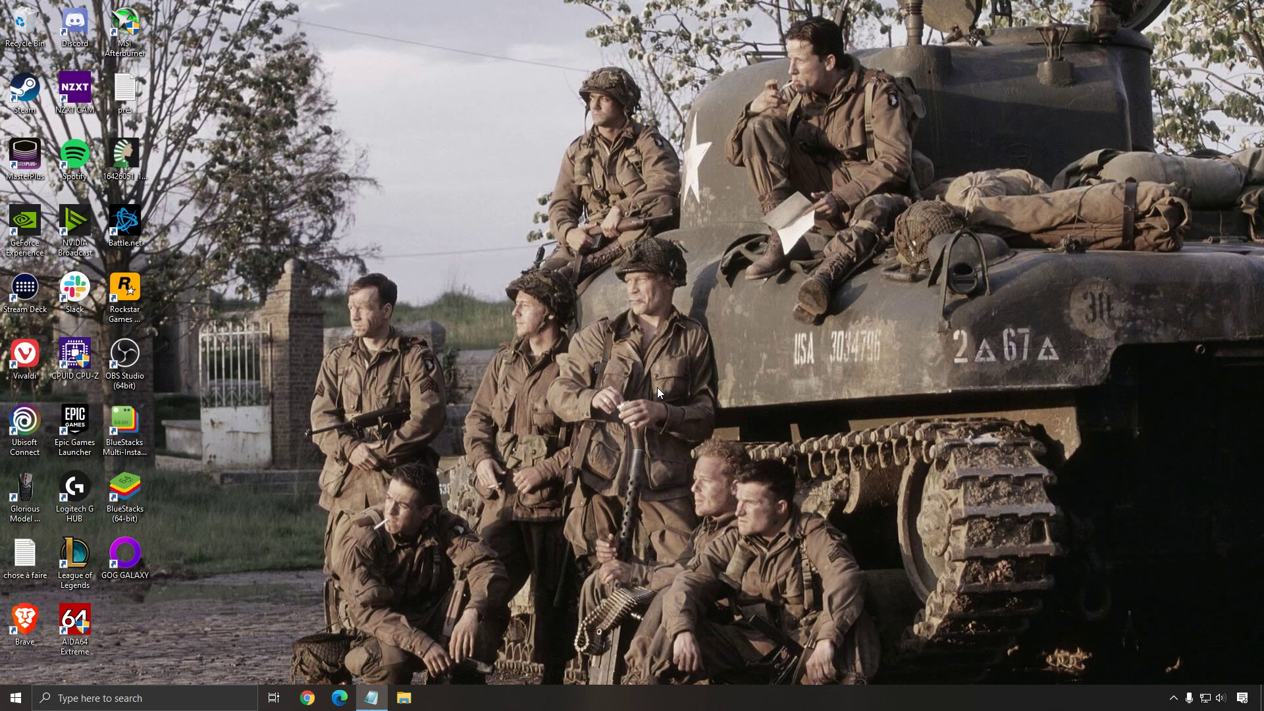
right_click(638, 317)
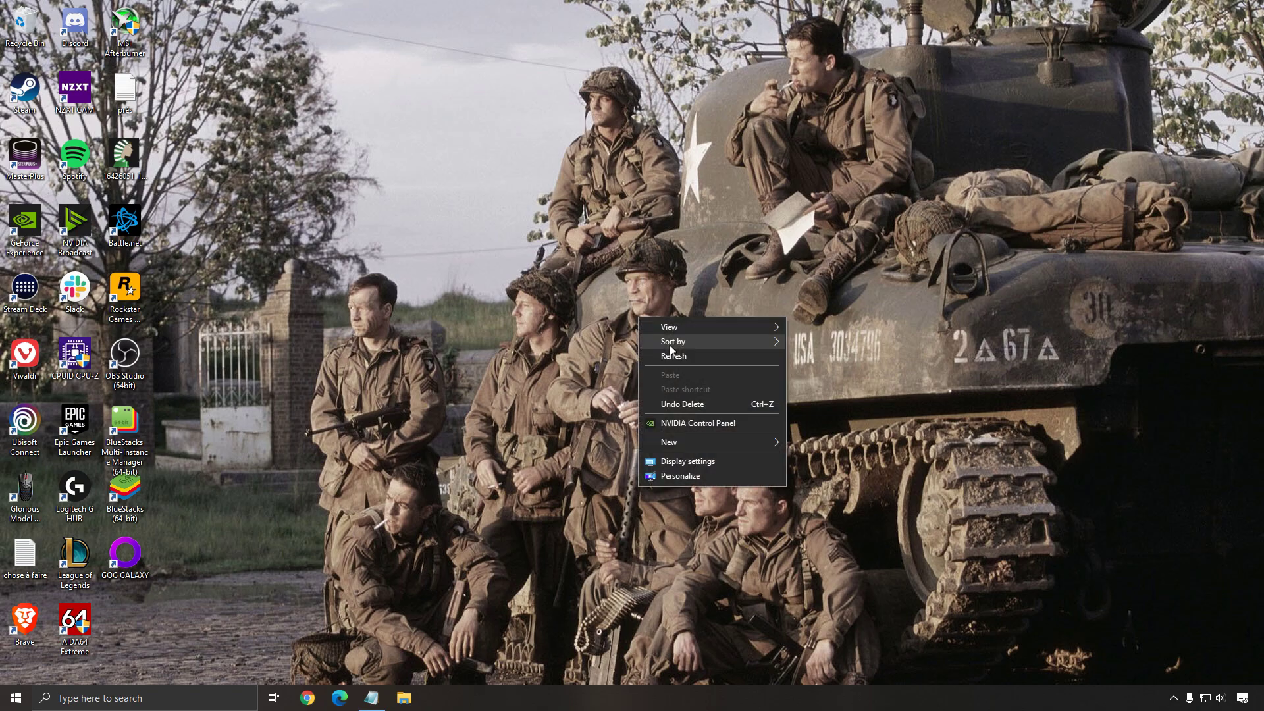
click(699, 462)
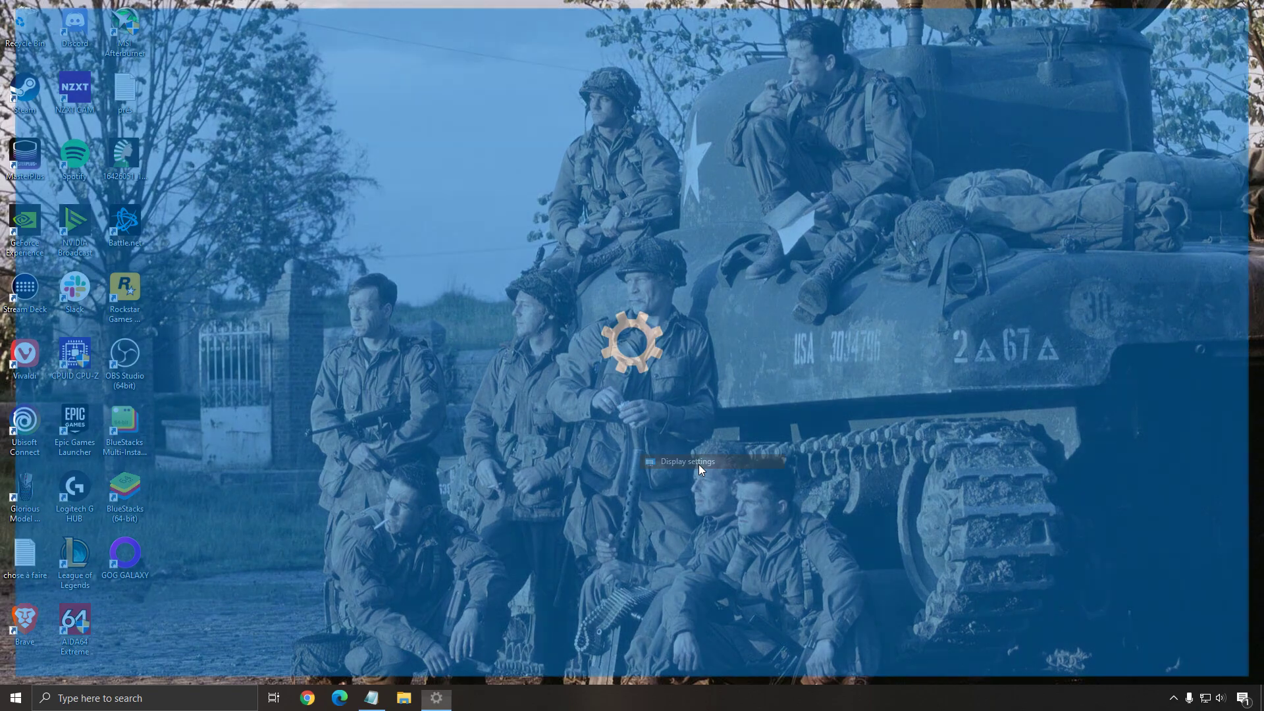
scroll(666, 437, down, 5)
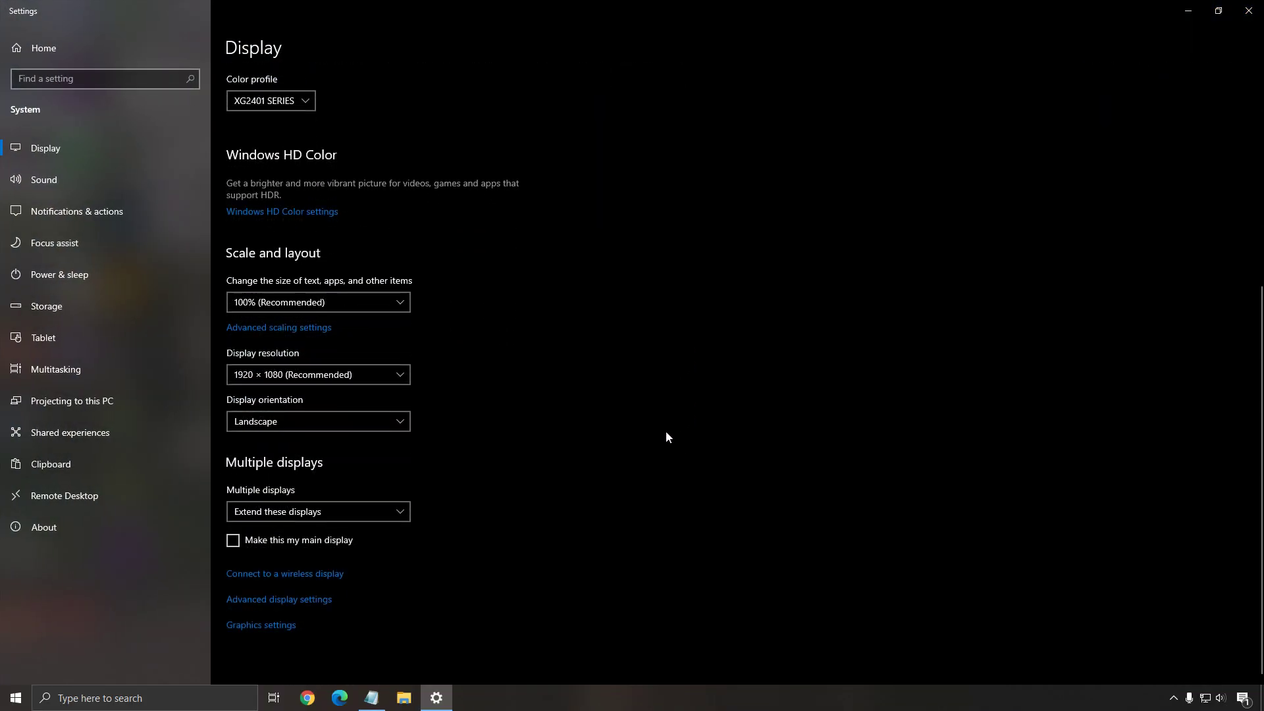
click(293, 606)
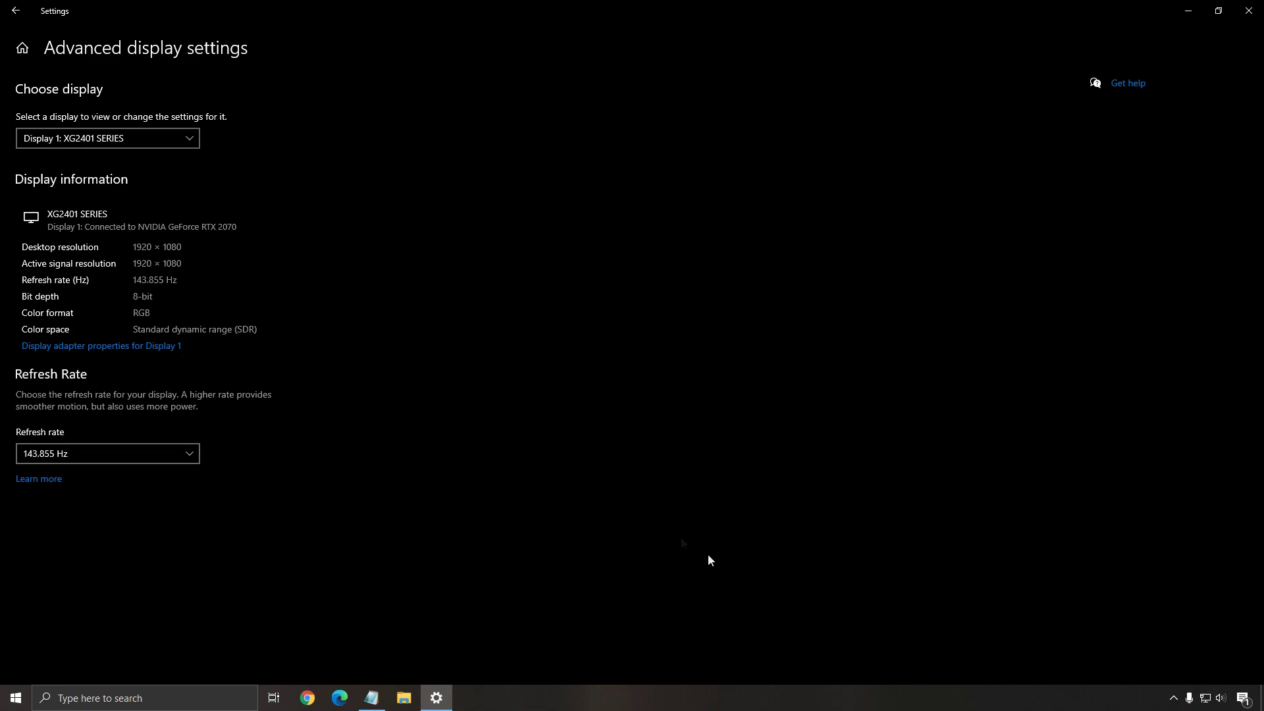
click(1173, 698)
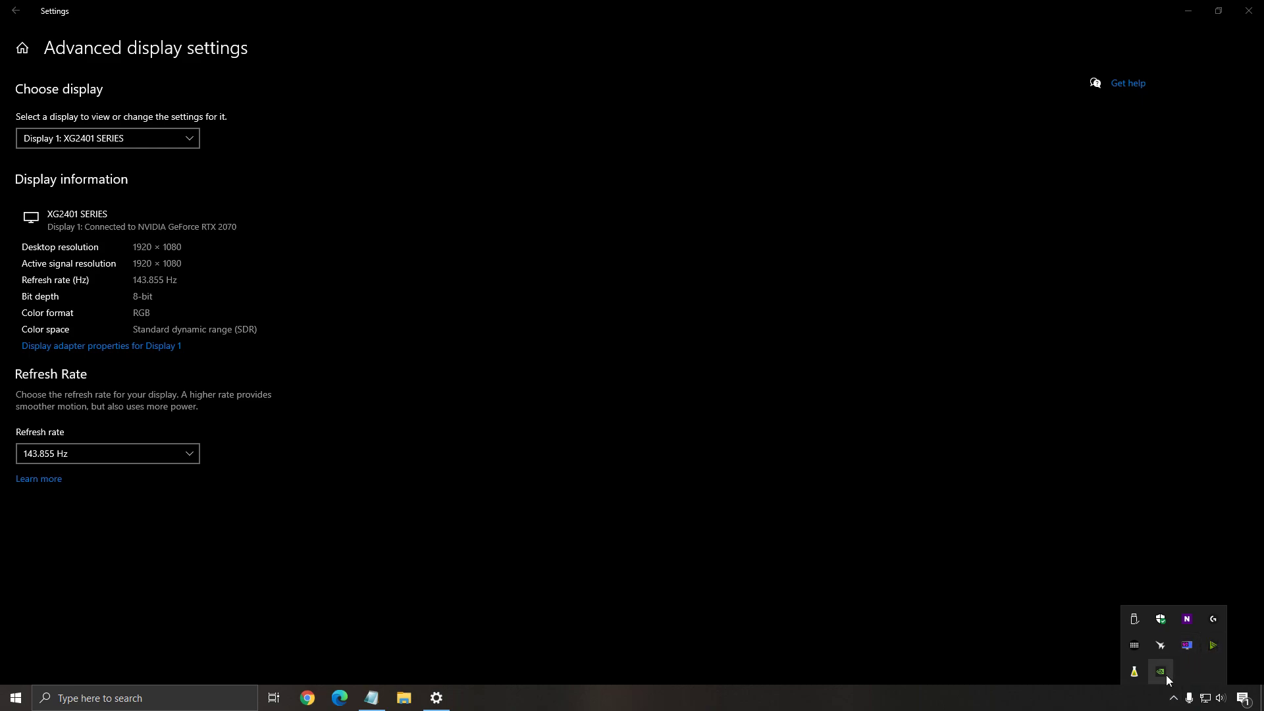
click(775, 570)
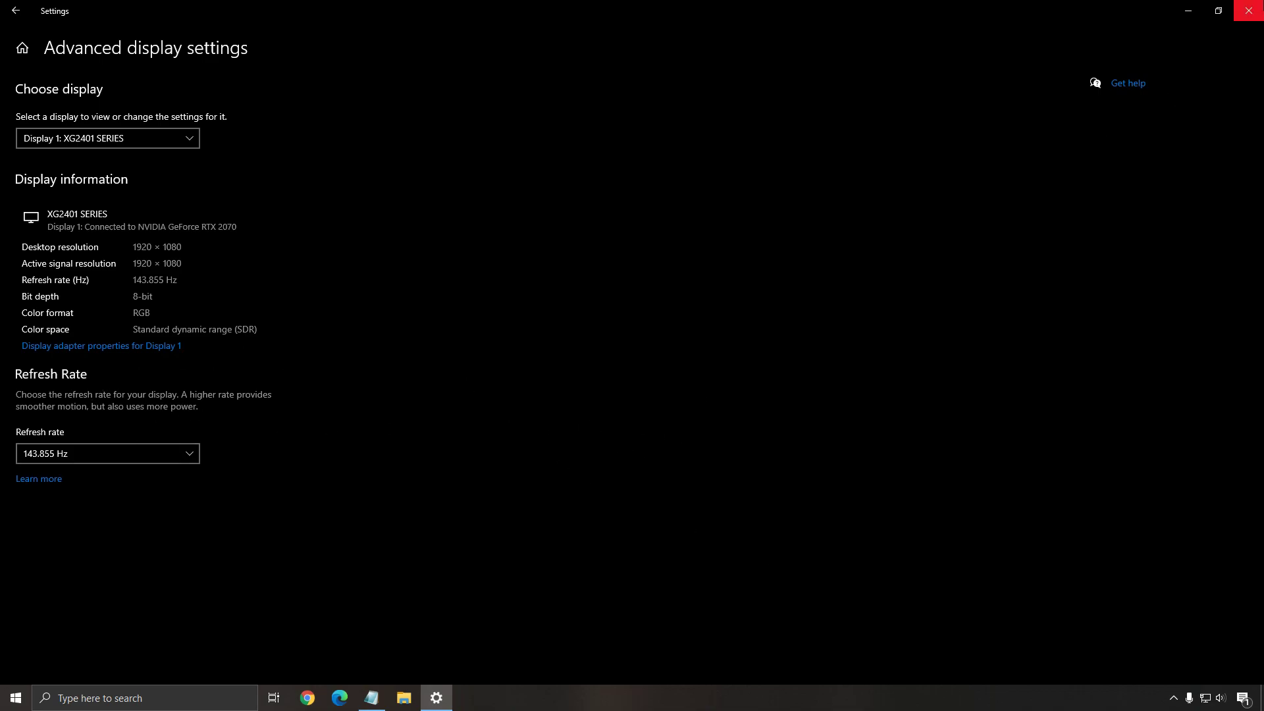
click(1248, 10)
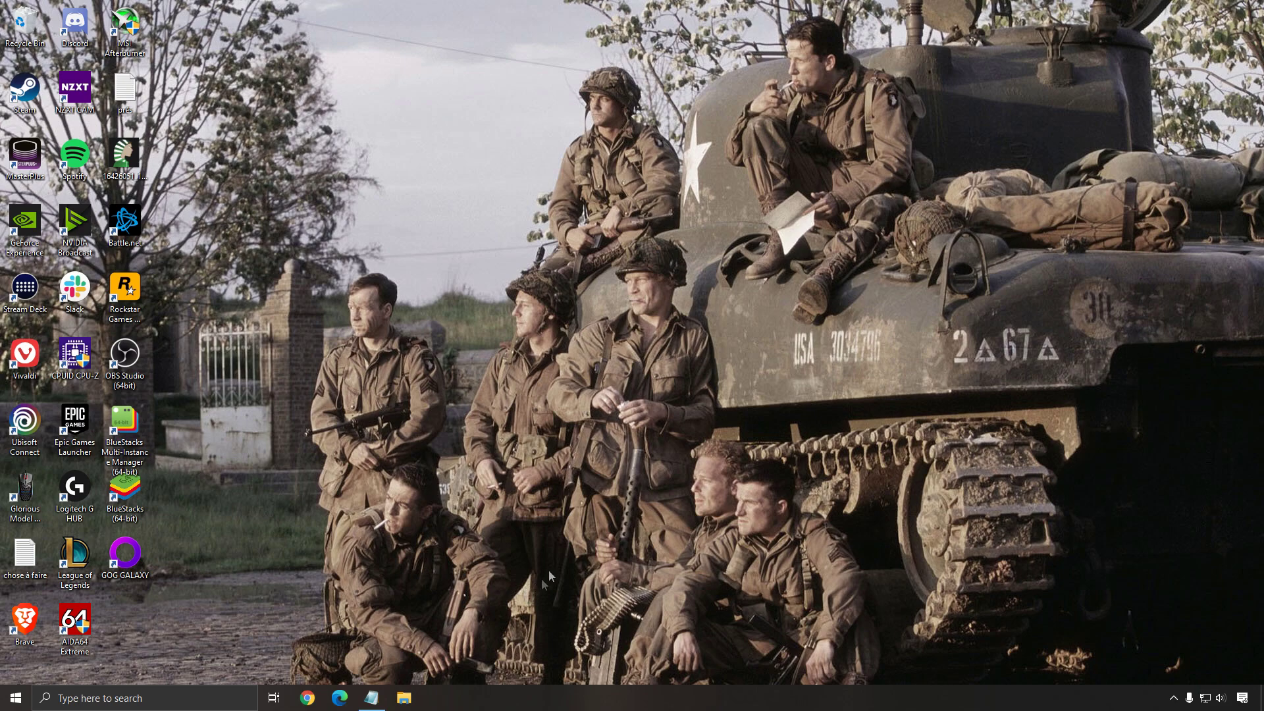
Open the Local Disk (C:) Properties from This PC.
click(15, 697)
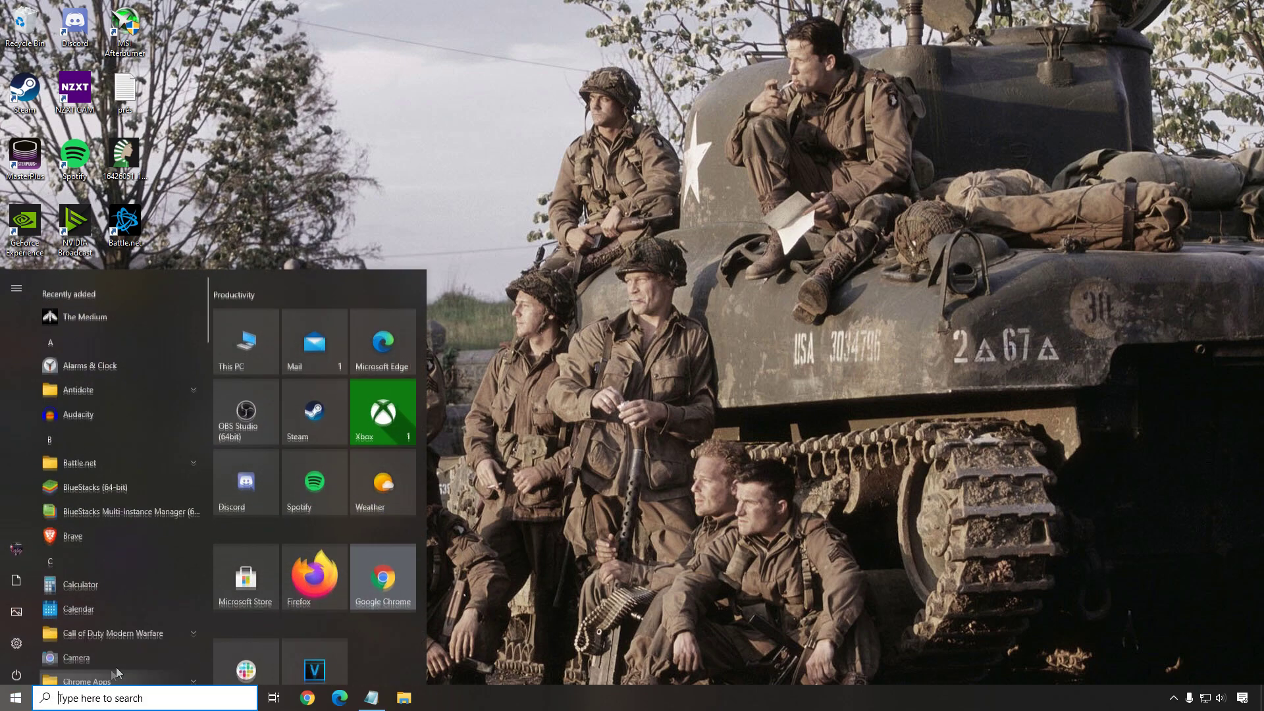
click(260, 329)
click(186, 179)
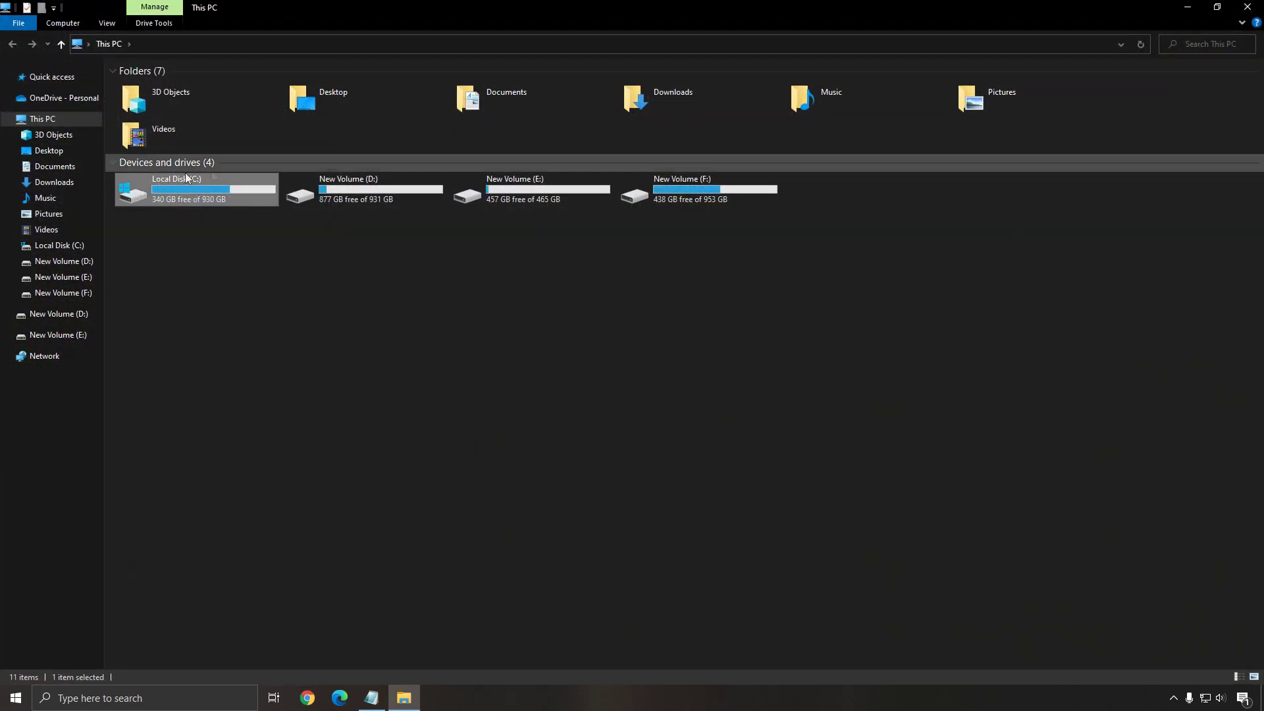
right_click(185, 193)
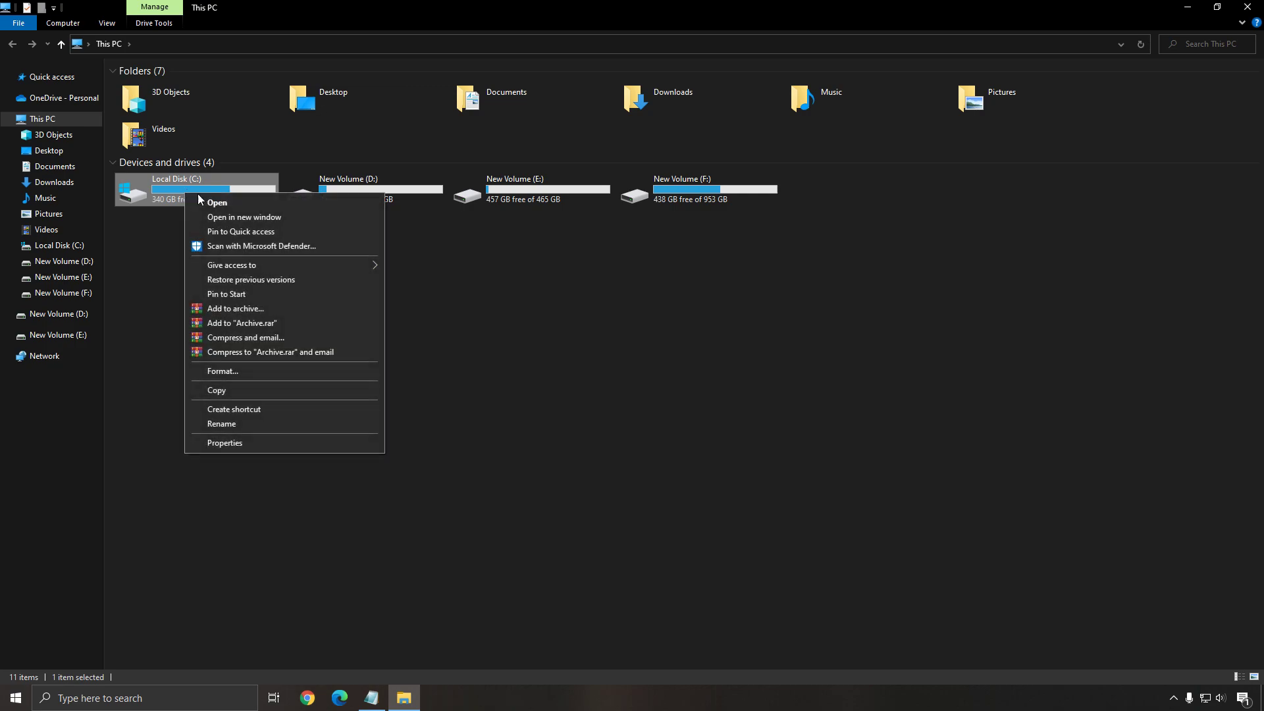
click(242, 442)
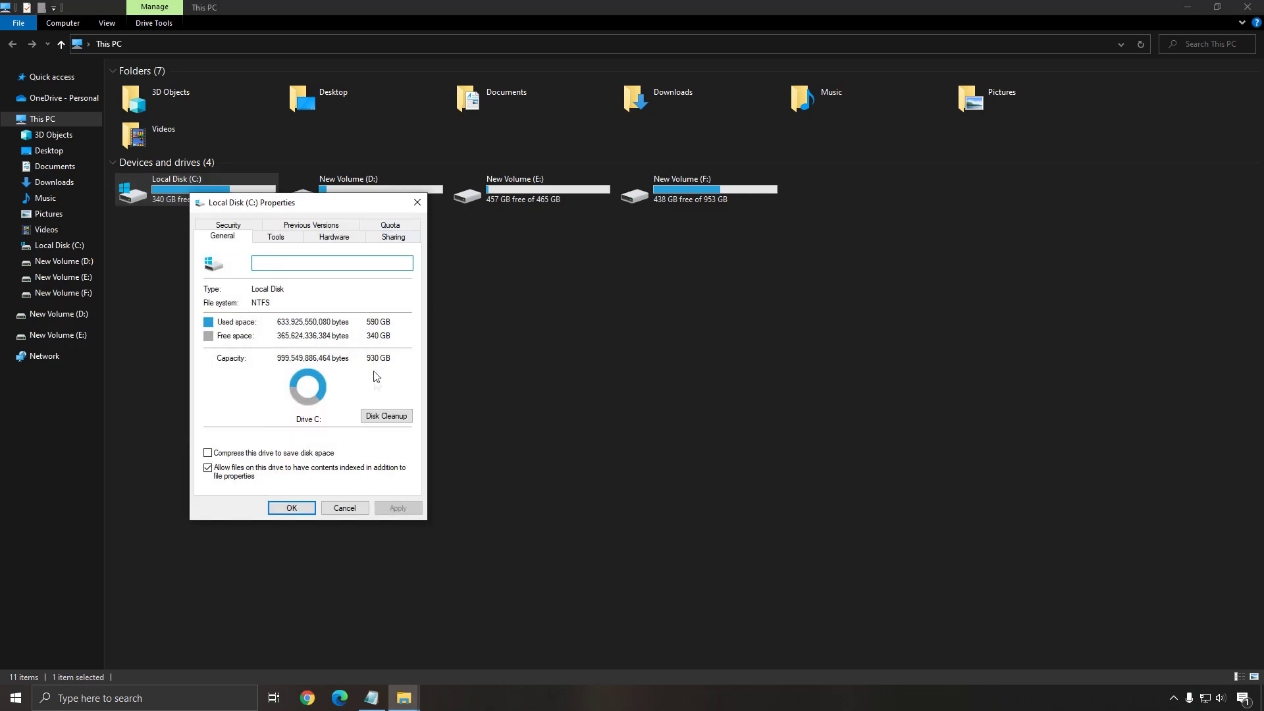
Run Disk Cleanup on C: including system files, deleting about 230 MB with Windows Update Cleanup.
click(383, 416)
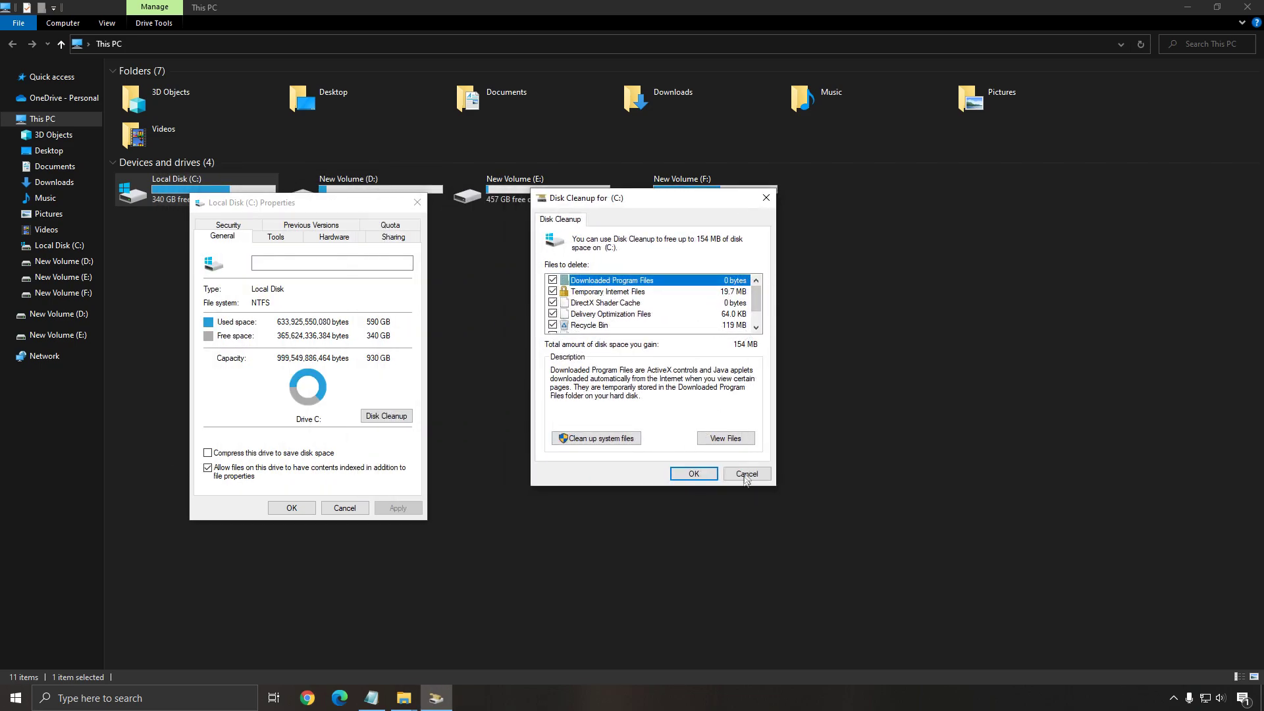
click(571, 438)
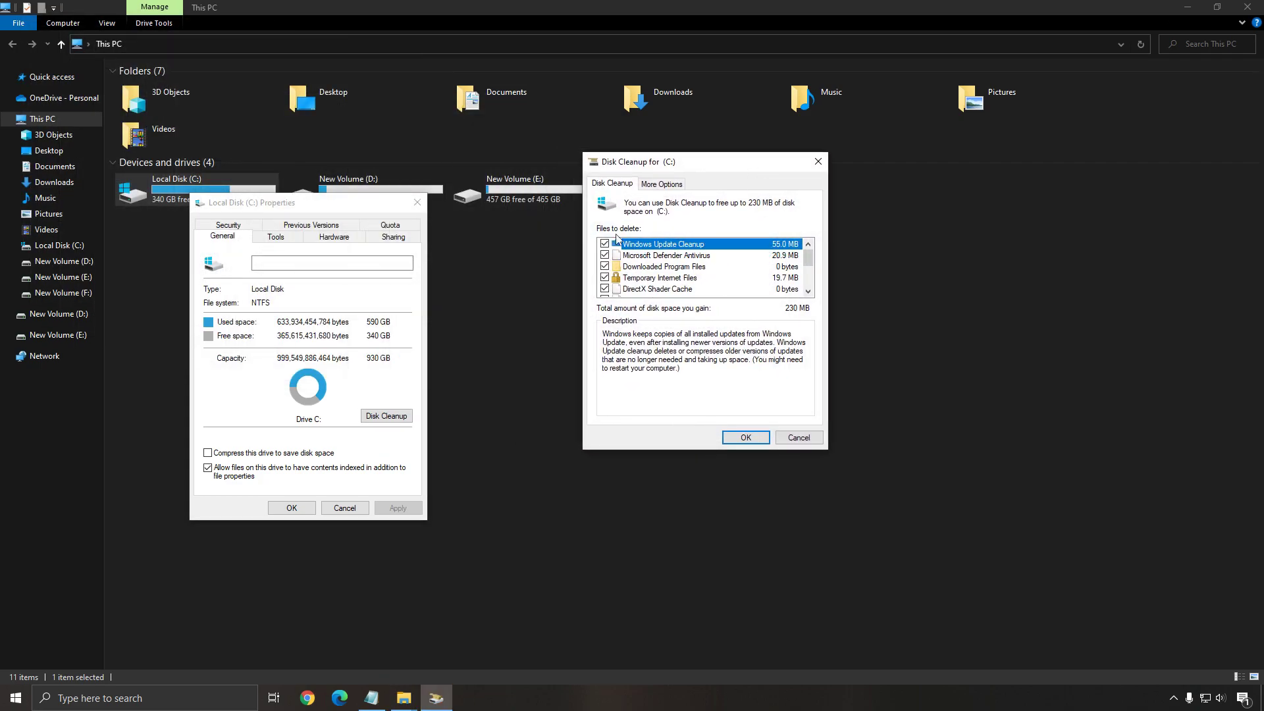
click(744, 436)
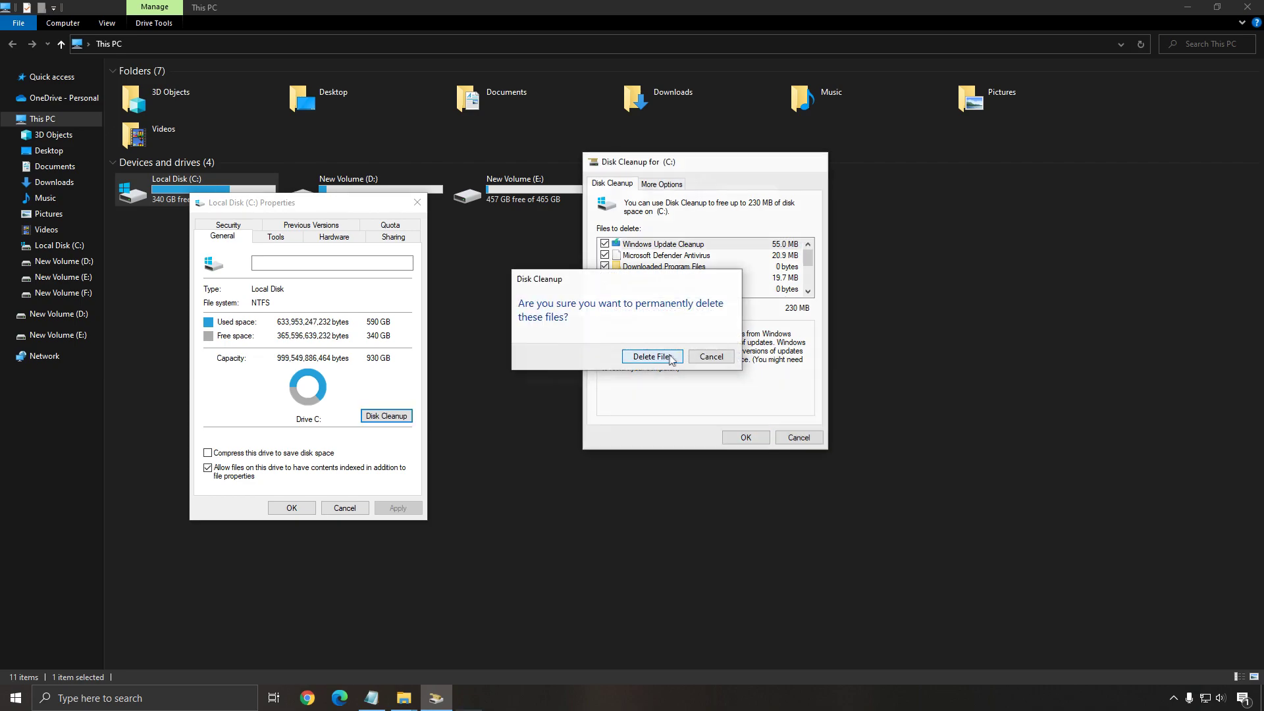
key(Return)
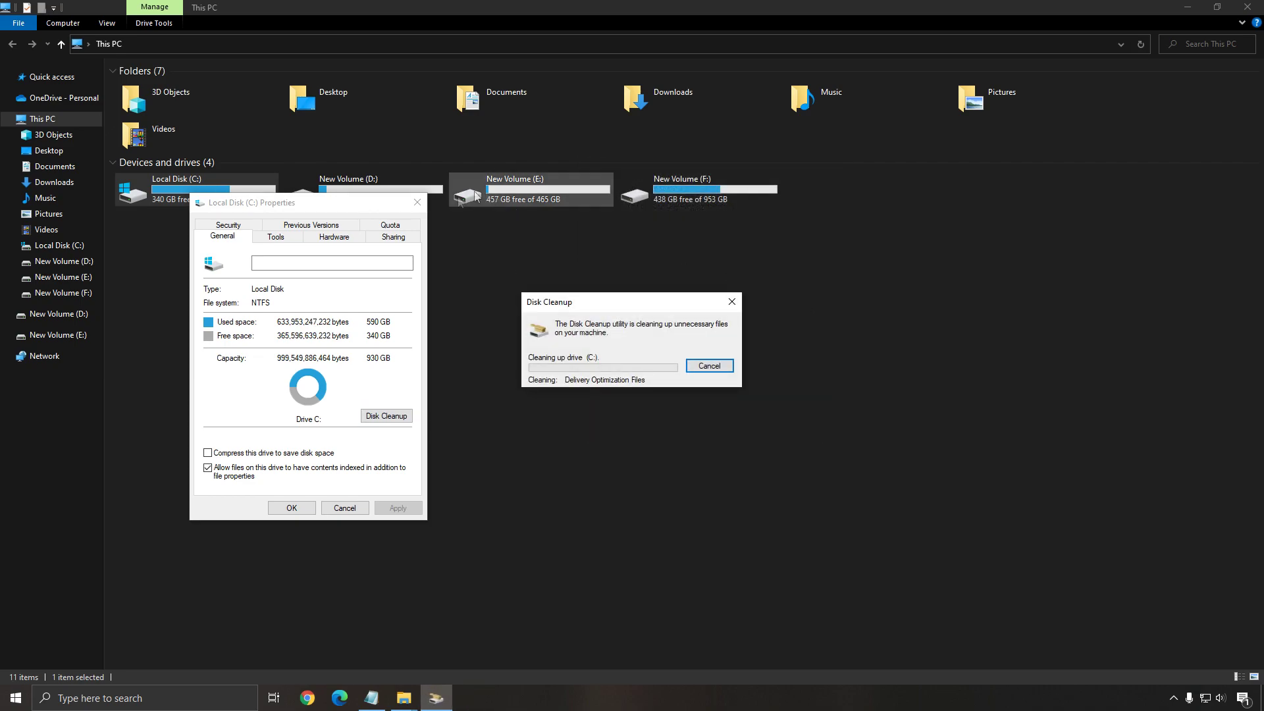
drag(263, 202, 794, 225)
drag(670, 290, 430, 261)
drag(809, 226, 712, 218)
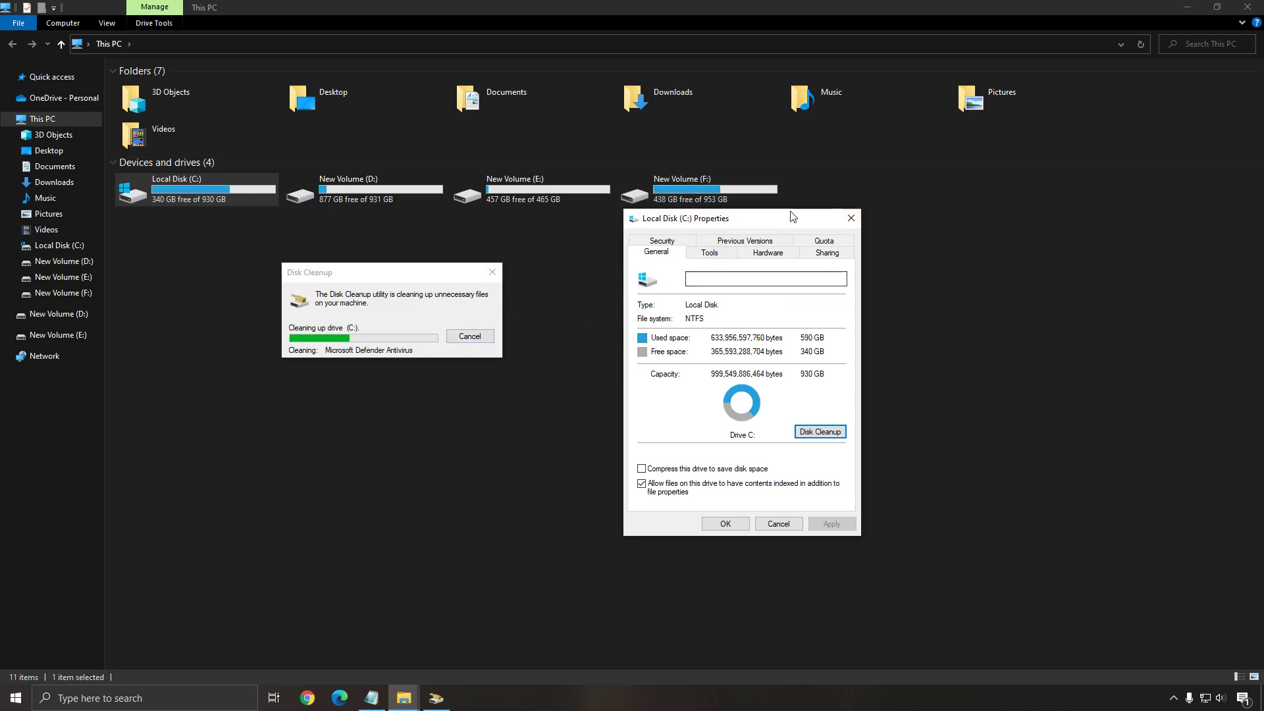
drag(778, 218, 736, 213)
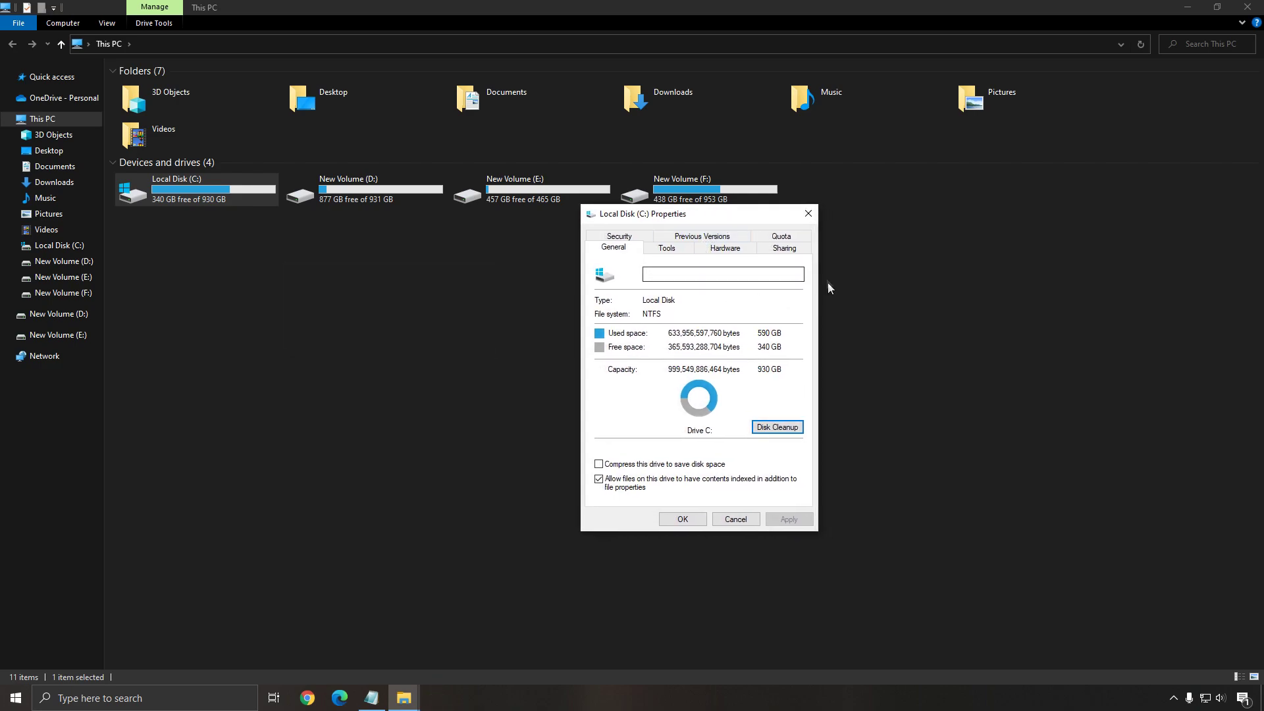
click(667, 248)
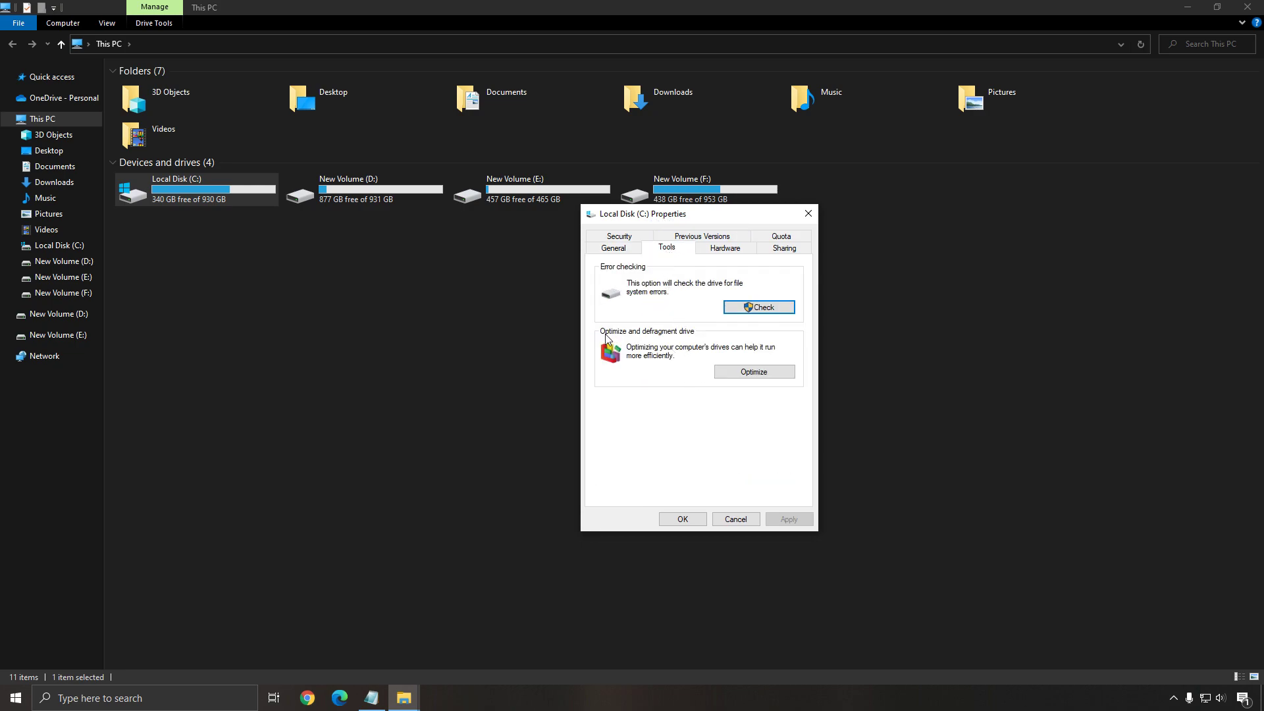
Optimize (trim) the C: drive in Optimize Drives, then close it and the C: Properties window.
click(754, 372)
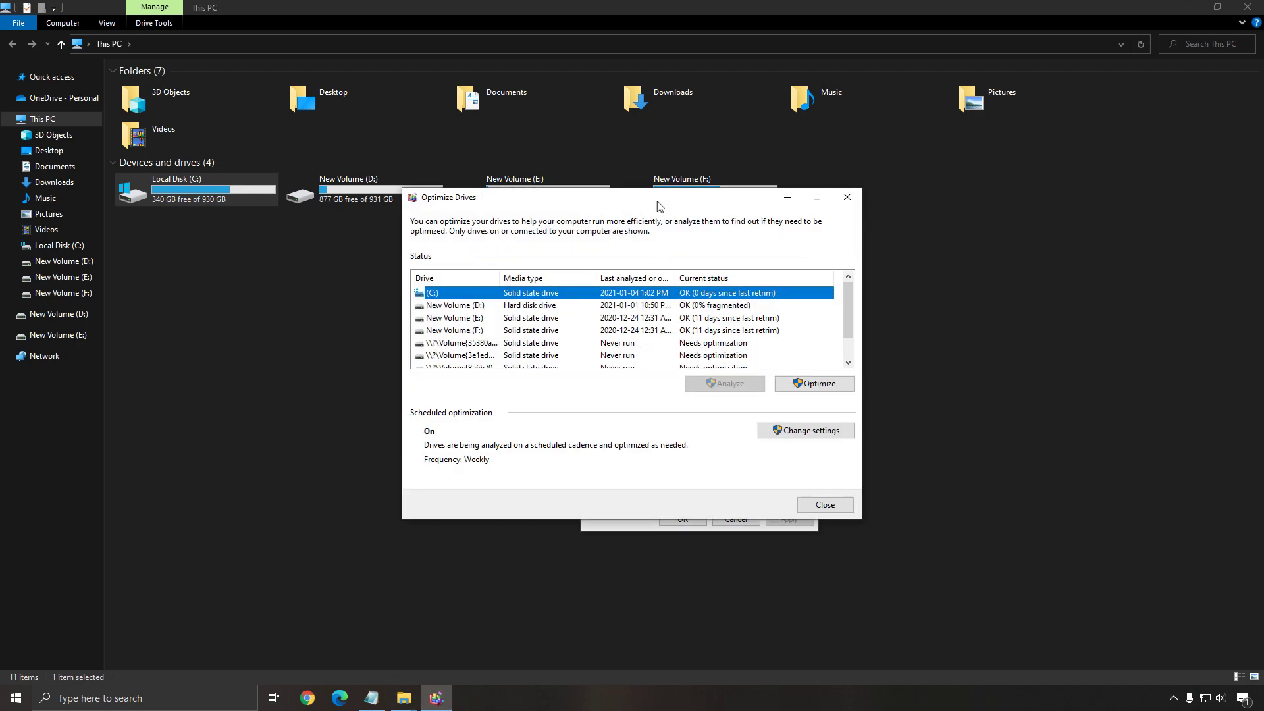
drag(657, 200, 680, 230)
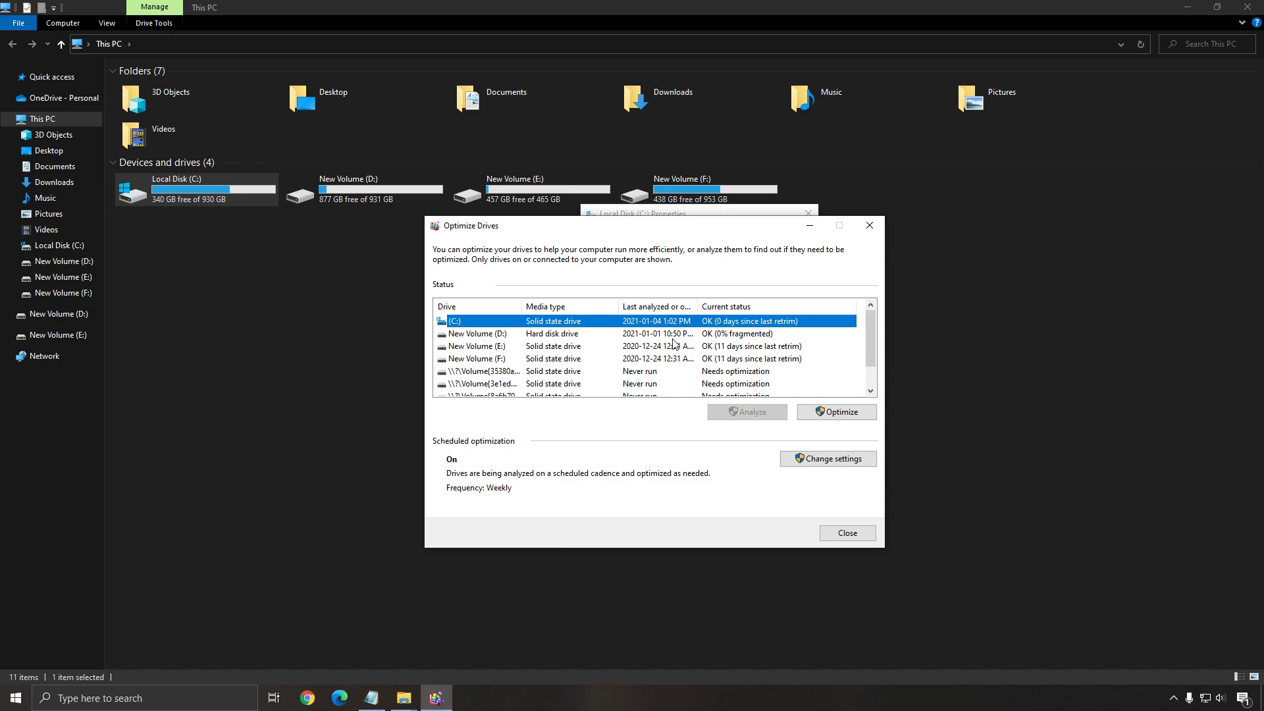
click(733, 337)
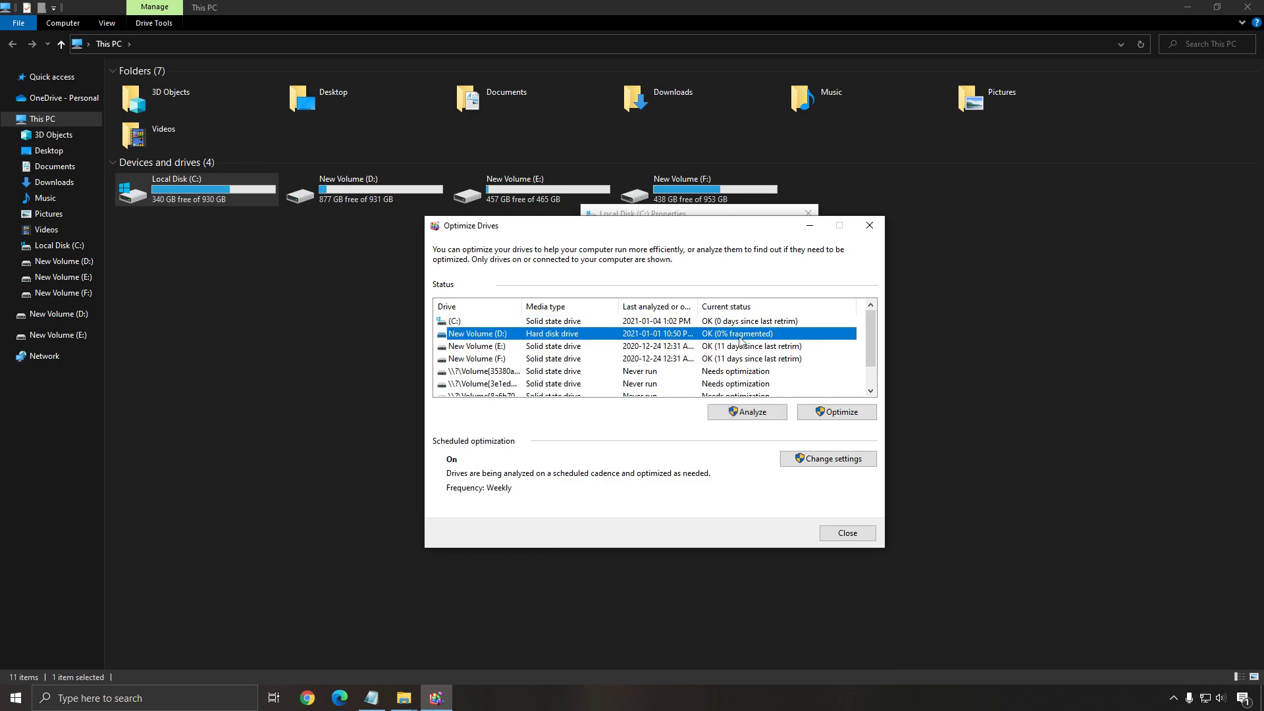
key(Up)
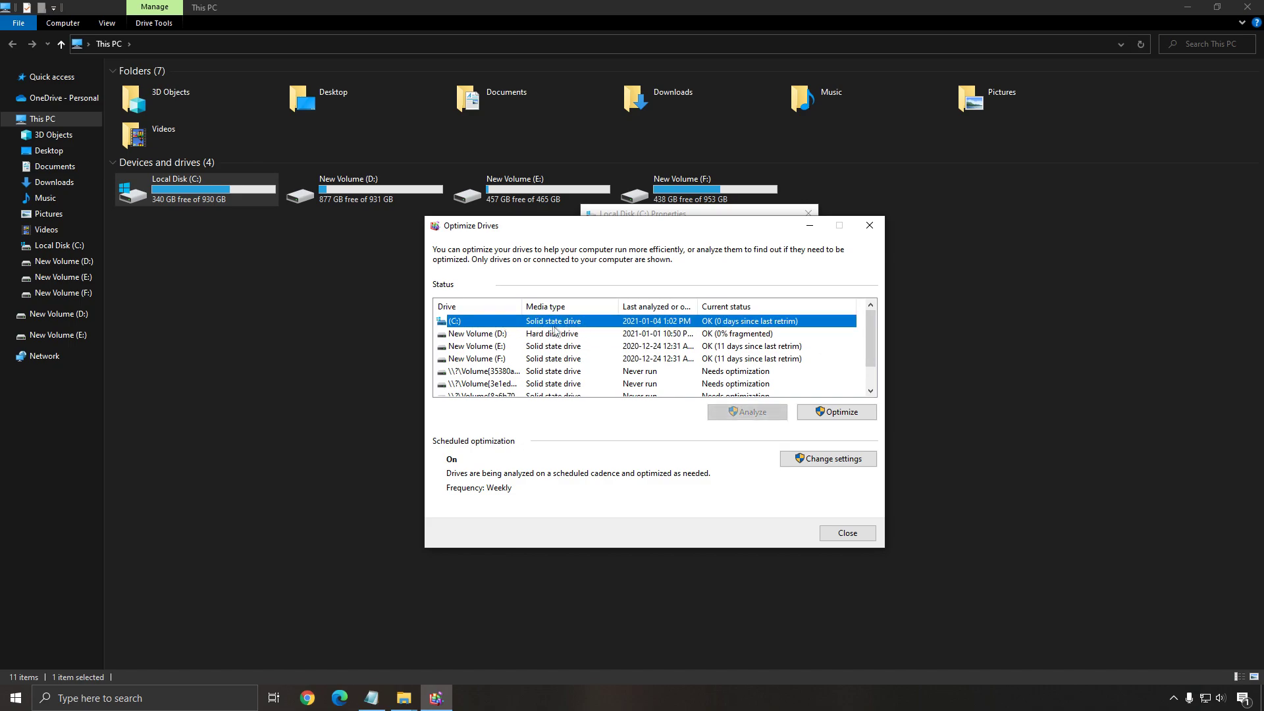
click(844, 413)
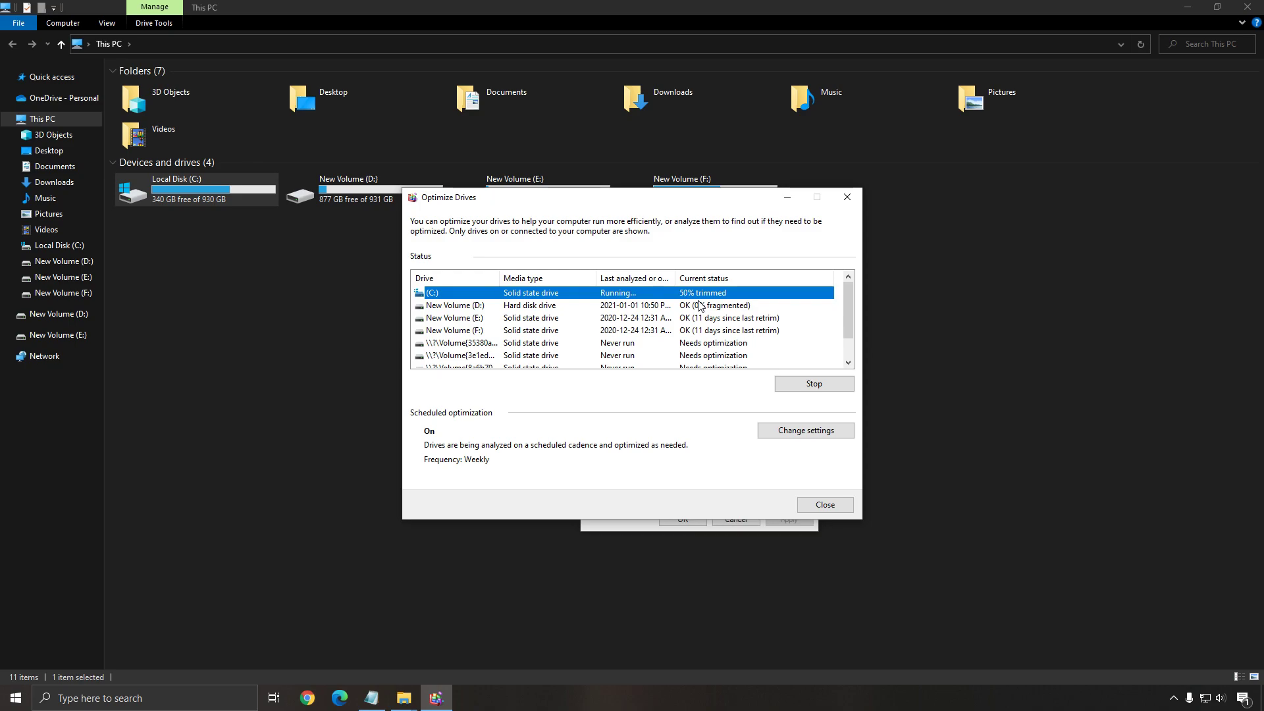
click(468, 306)
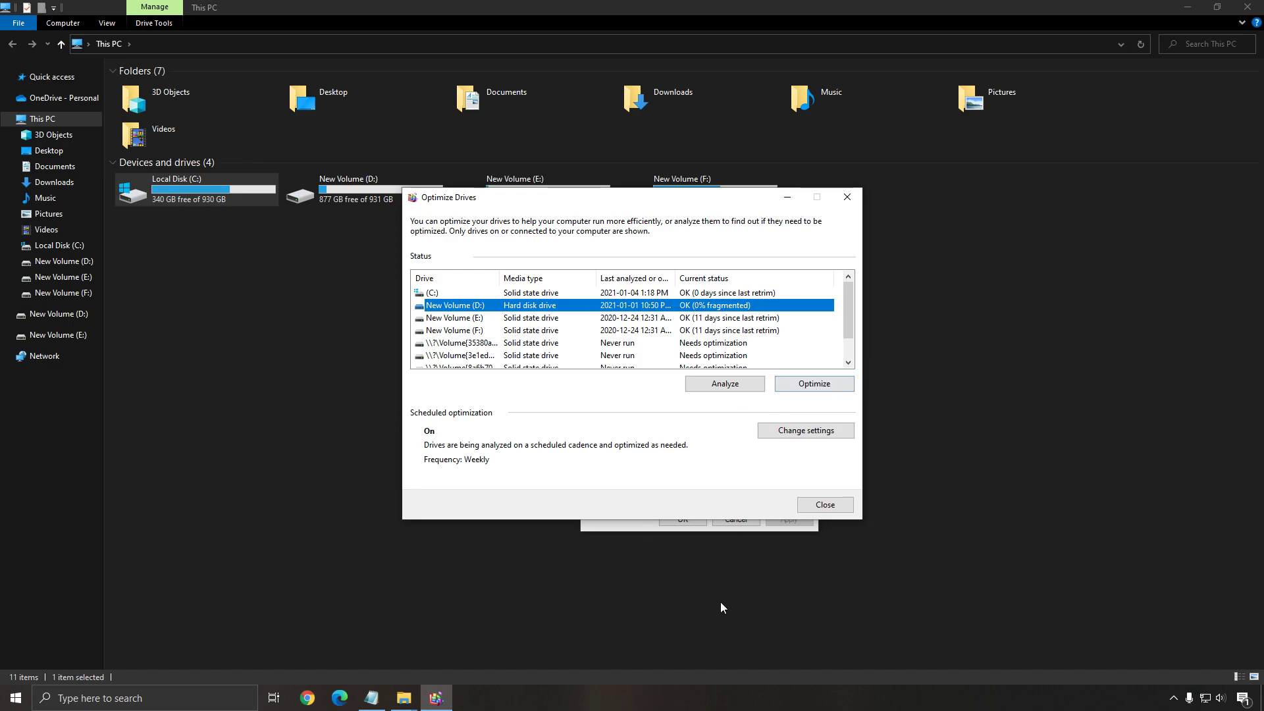
click(827, 504)
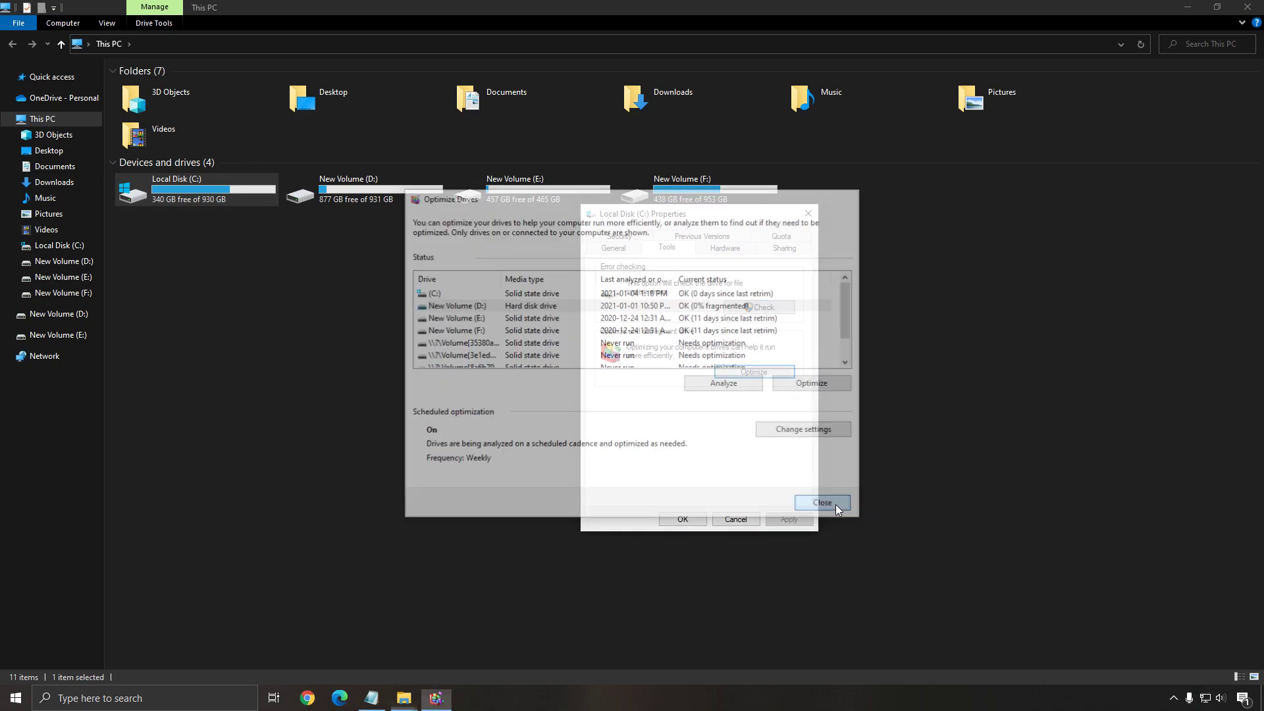
click(681, 519)
Open MSI Afterburner from the tray, showing +50 MHz core and +82 MHz memory clock, centred on screen.
key(super+d)
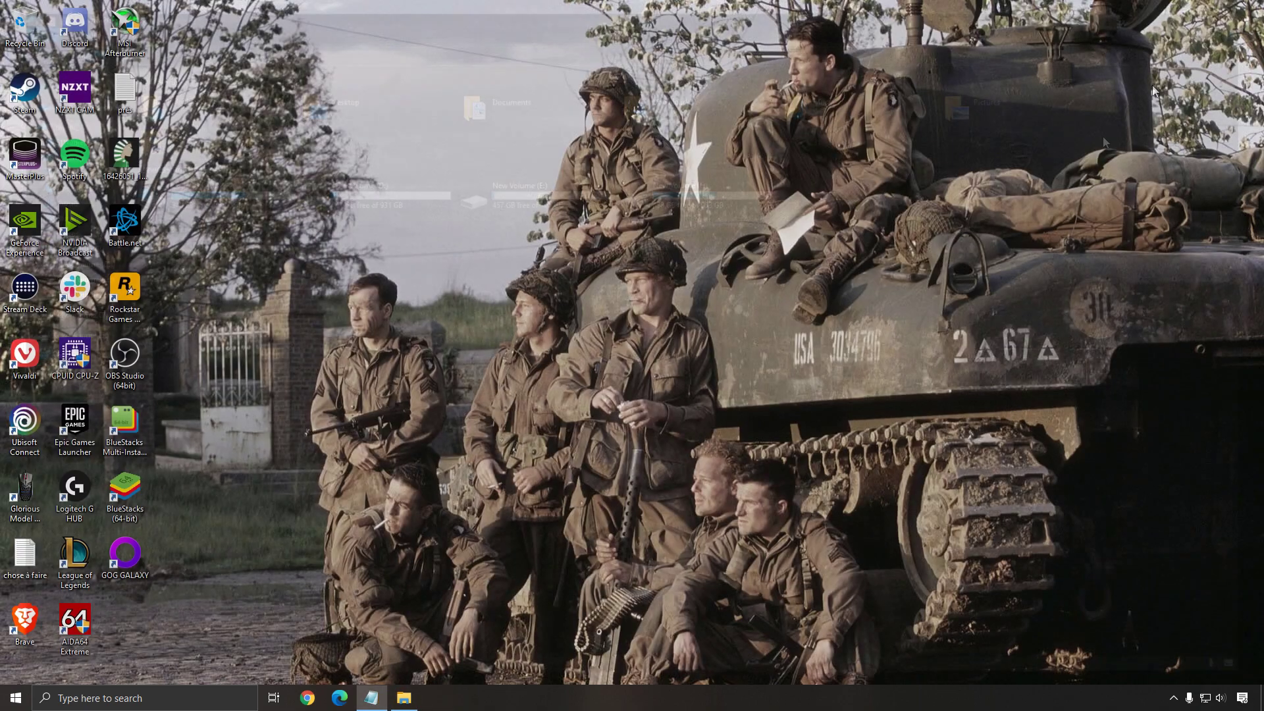
click(1173, 697)
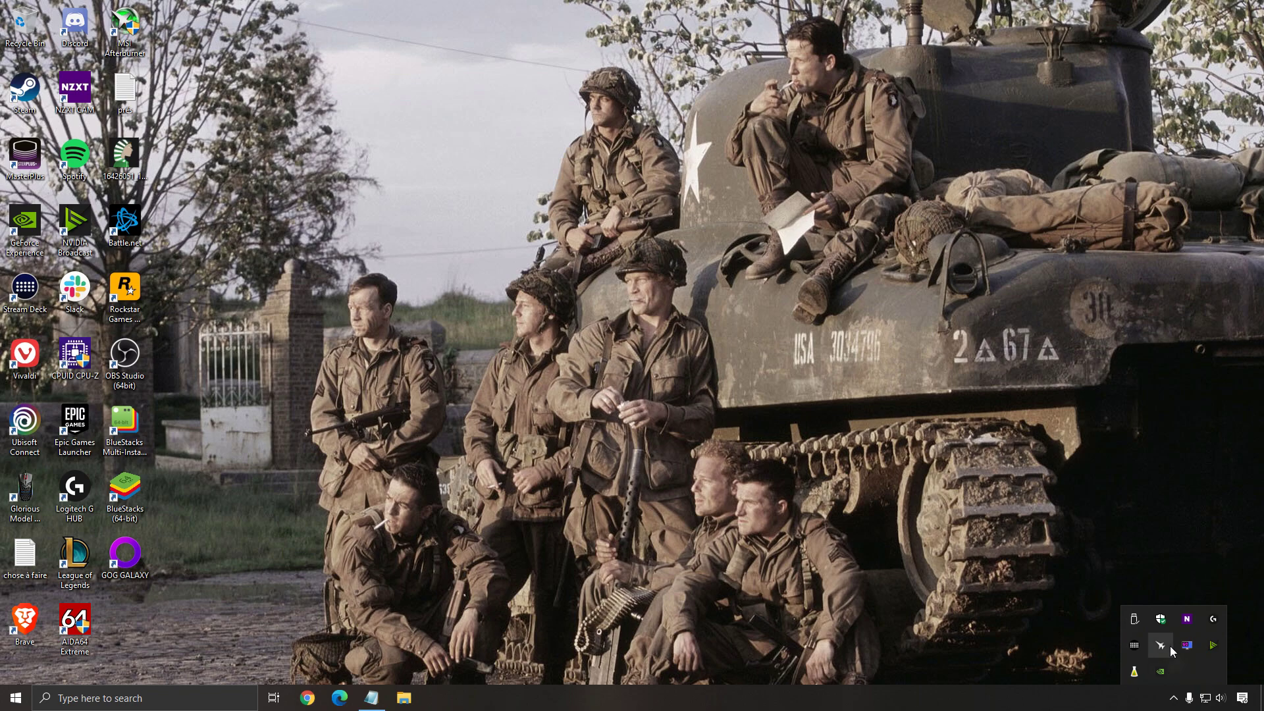
click(1174, 645)
drag(685, 91, 693, 127)
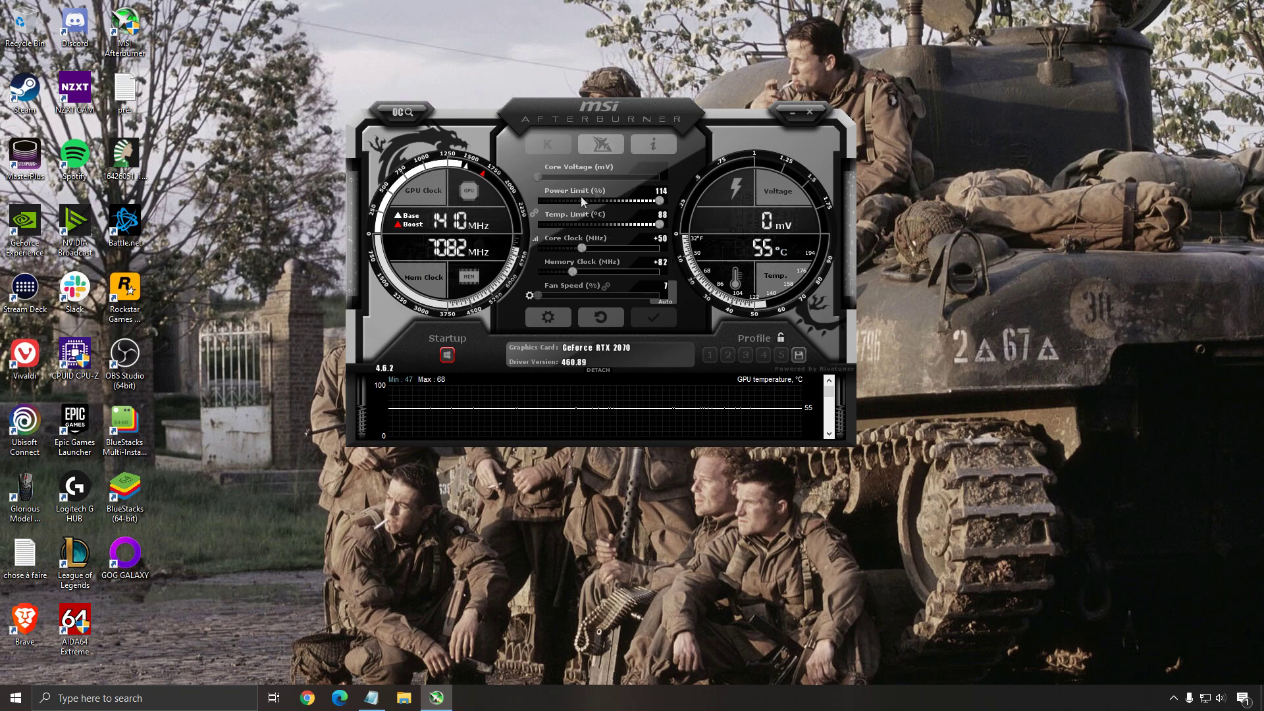
mouse_move(646, 124)
mouse_down()
mouse_move(705, 121)
mouse_move(669, 128)
mouse_up()
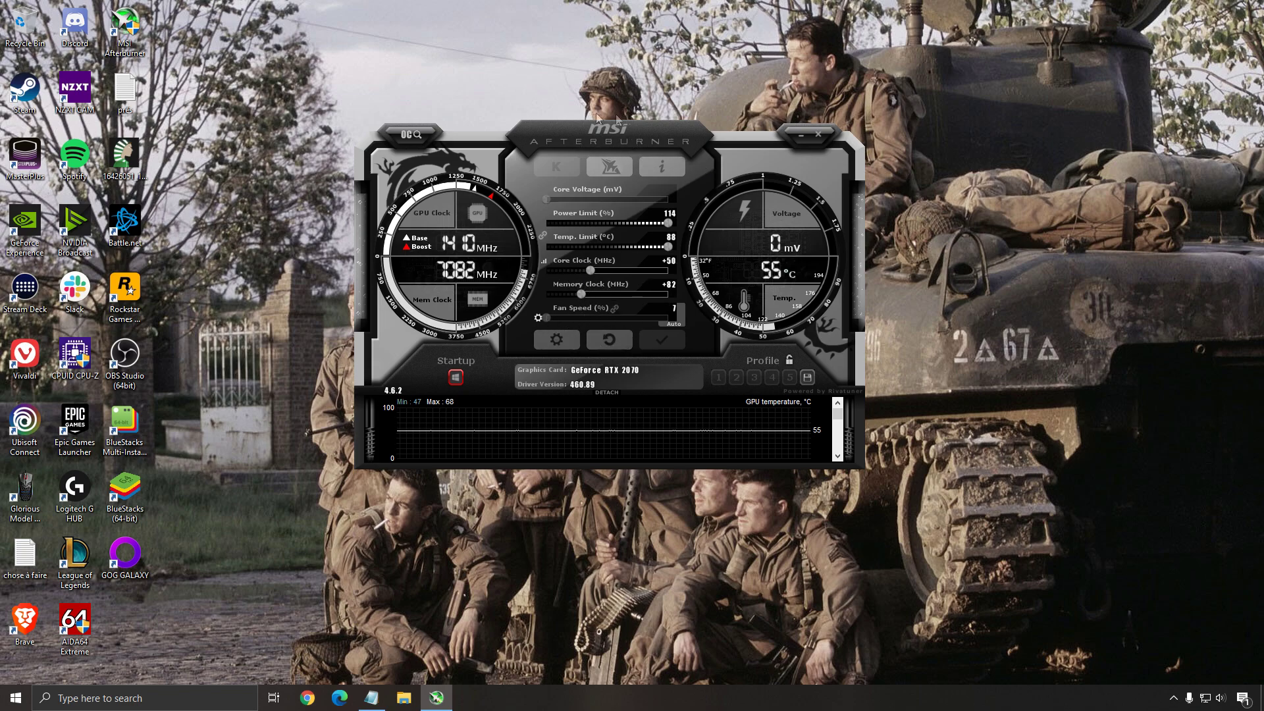
drag(629, 132, 695, 152)
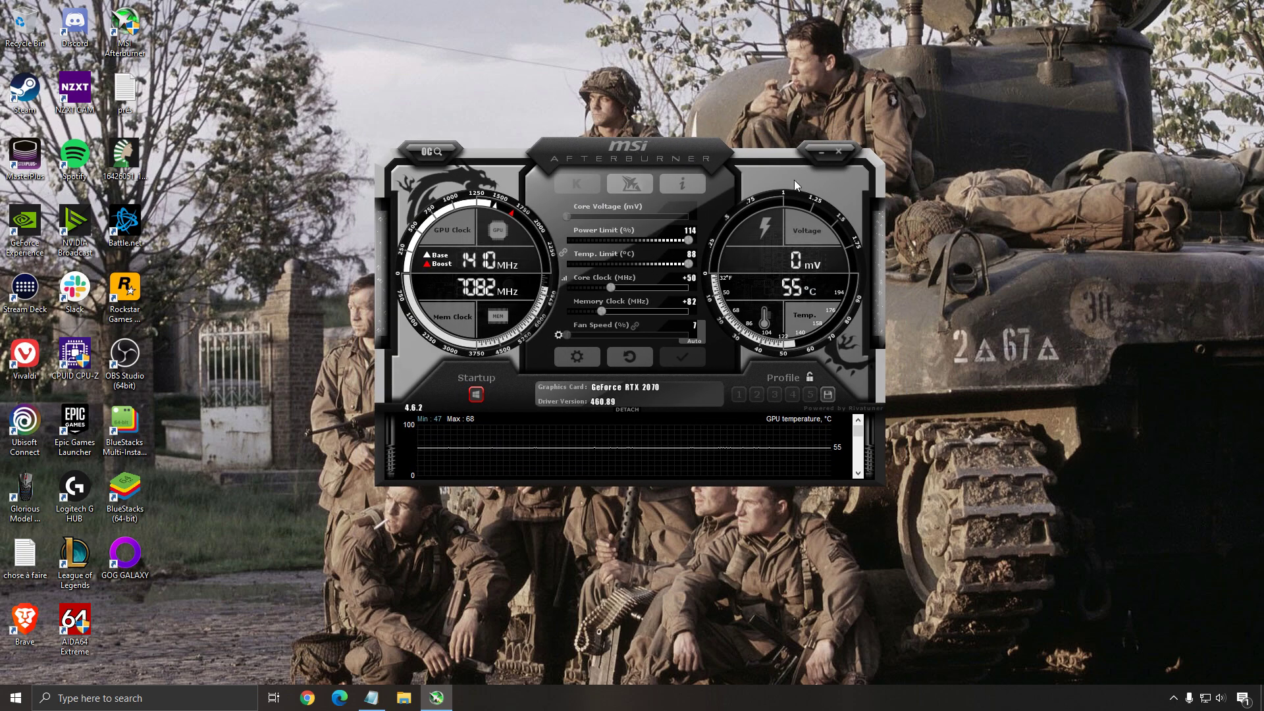
mouse_move(793, 179)
mouse_down()
mouse_move(842, 206)
mouse_move(778, 197)
mouse_up()
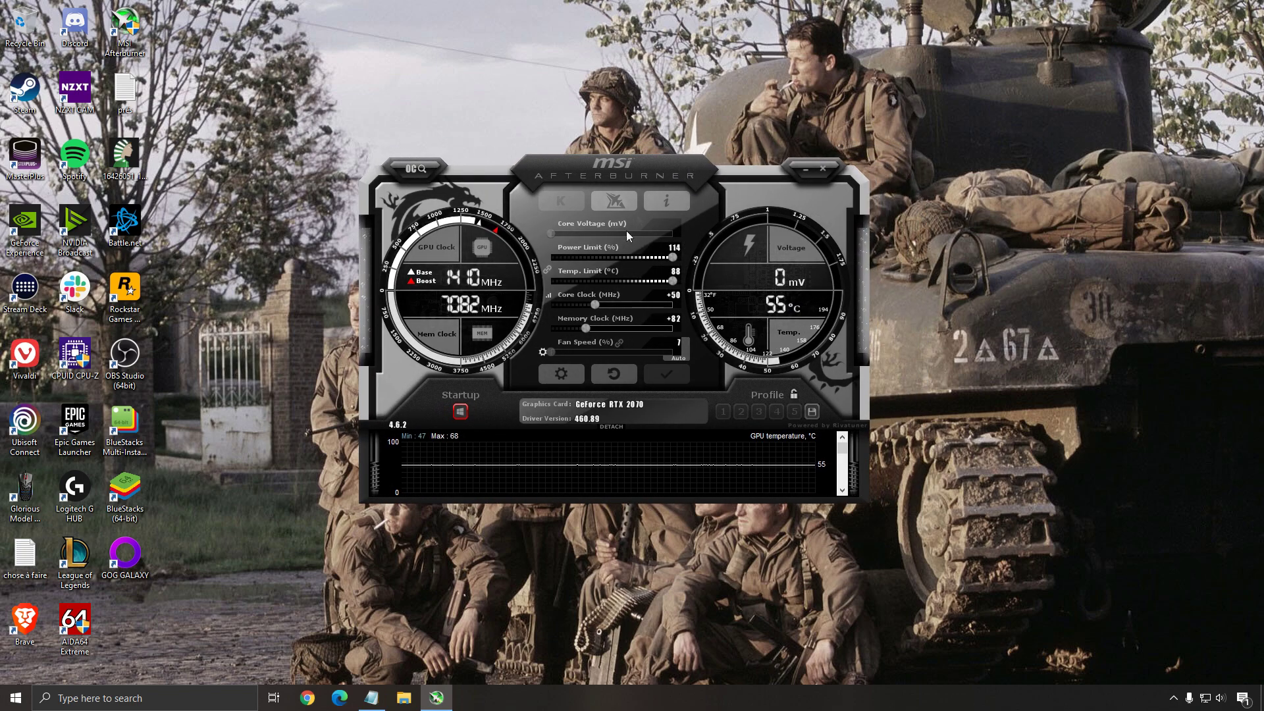